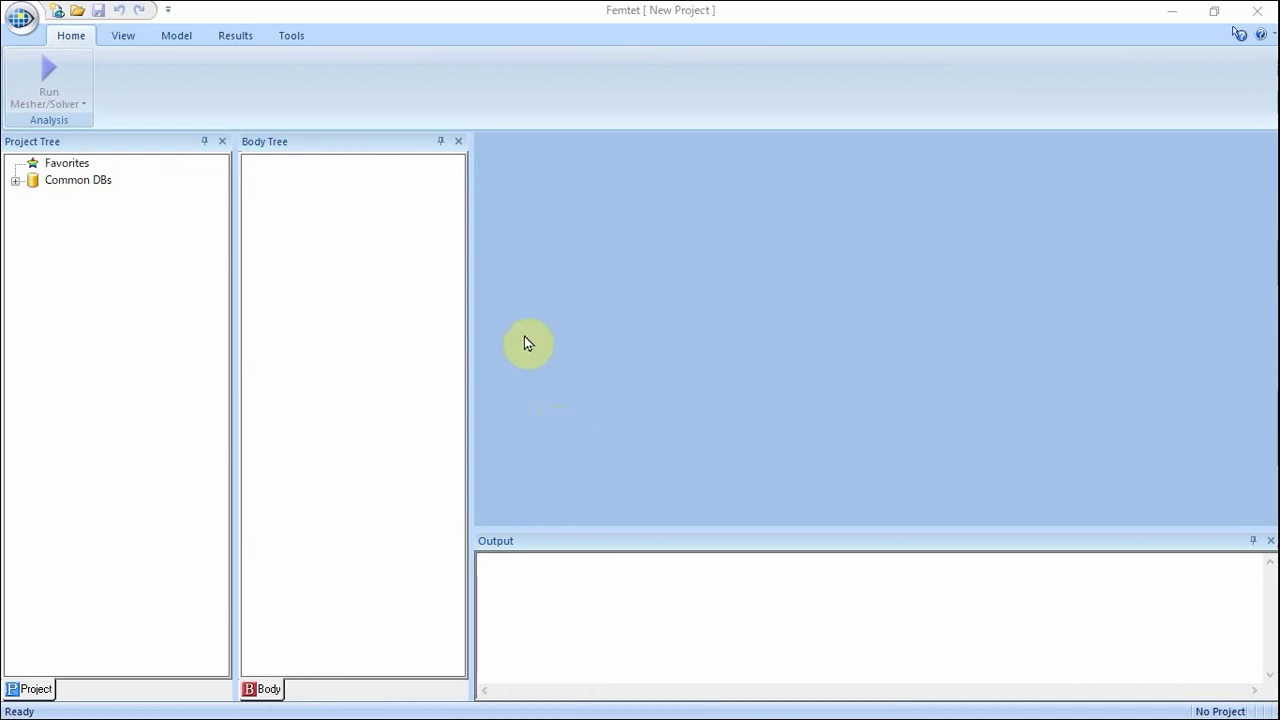
# Create a new project, keeping the 3D analysis space and millimetre units
pyautogui.click(20, 20)
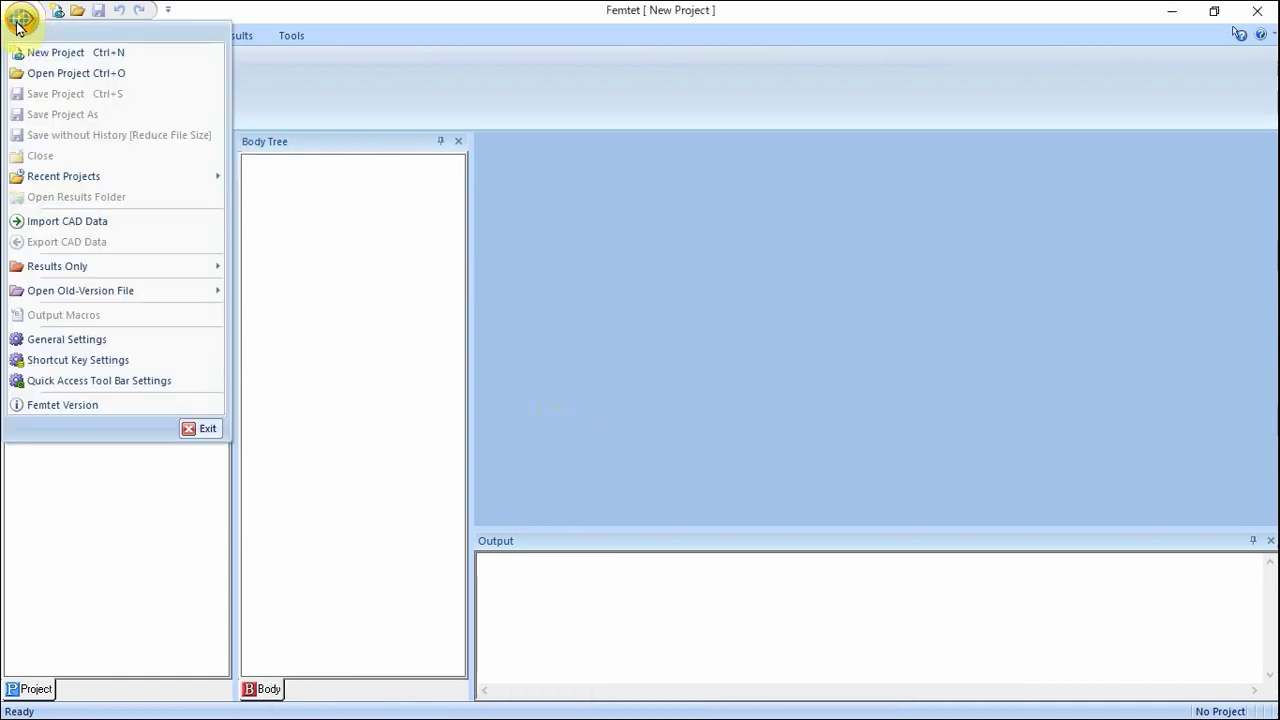
pyautogui.click(45, 52)
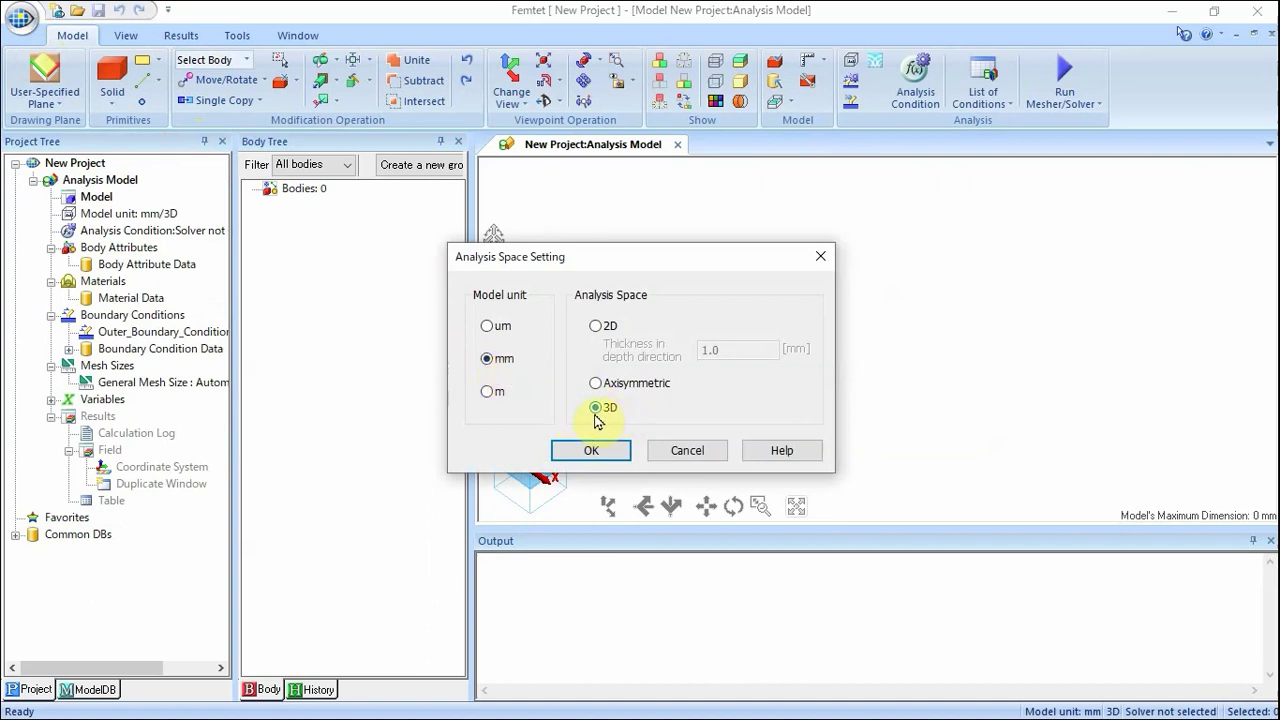
pyautogui.click(583, 450)
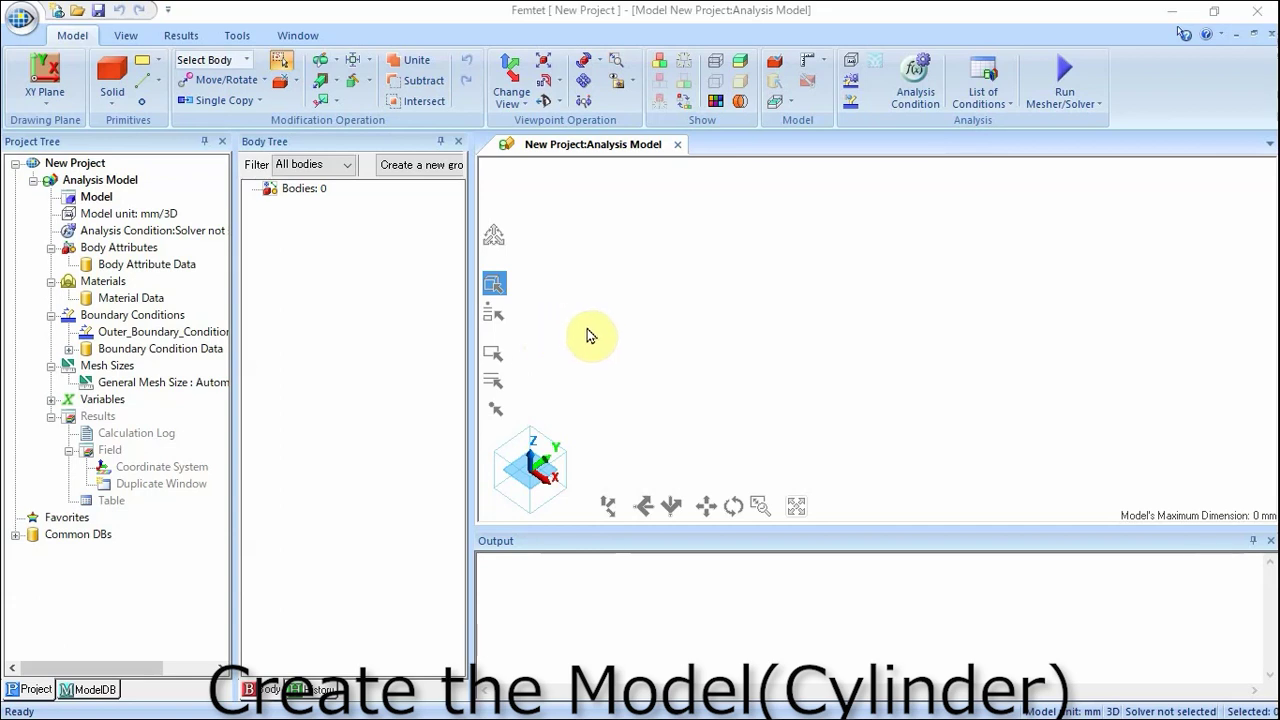
# Create cylinder Body0 centred at 0,0,0 with a height of 30 mm
pyautogui.click(110, 94)
pyautogui.click(150, 184)
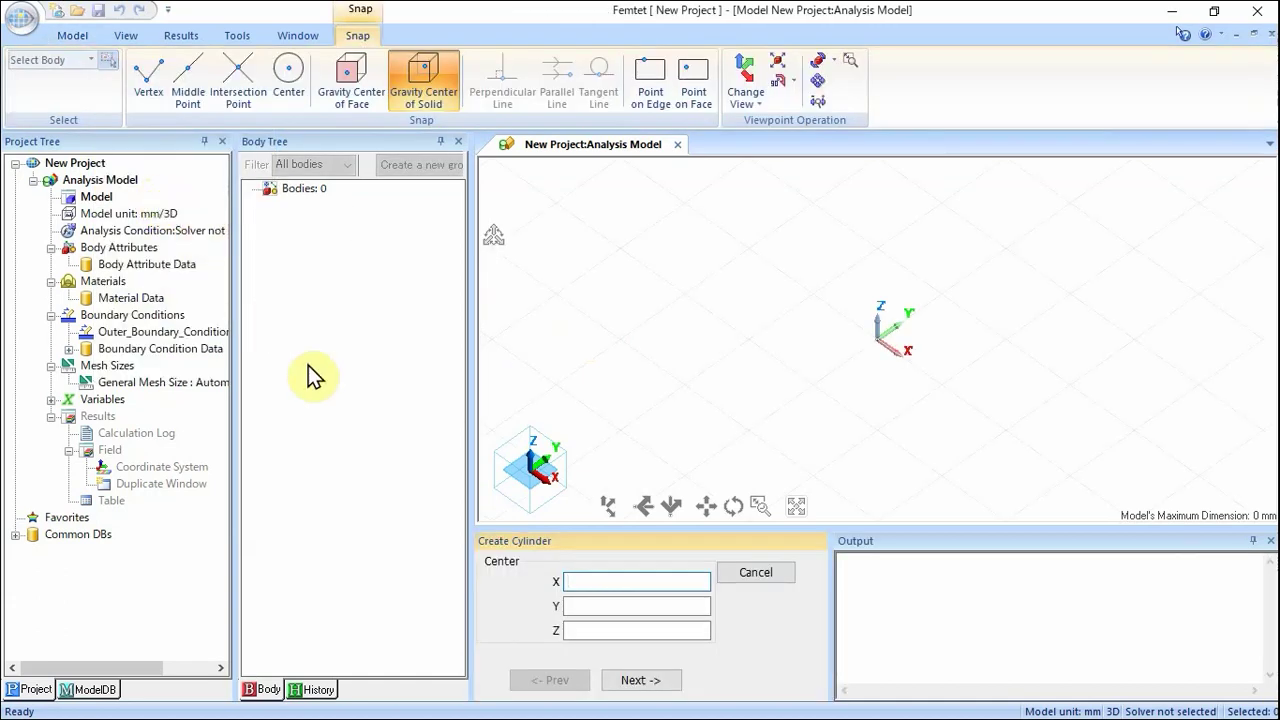
pyautogui.click(656, 585)
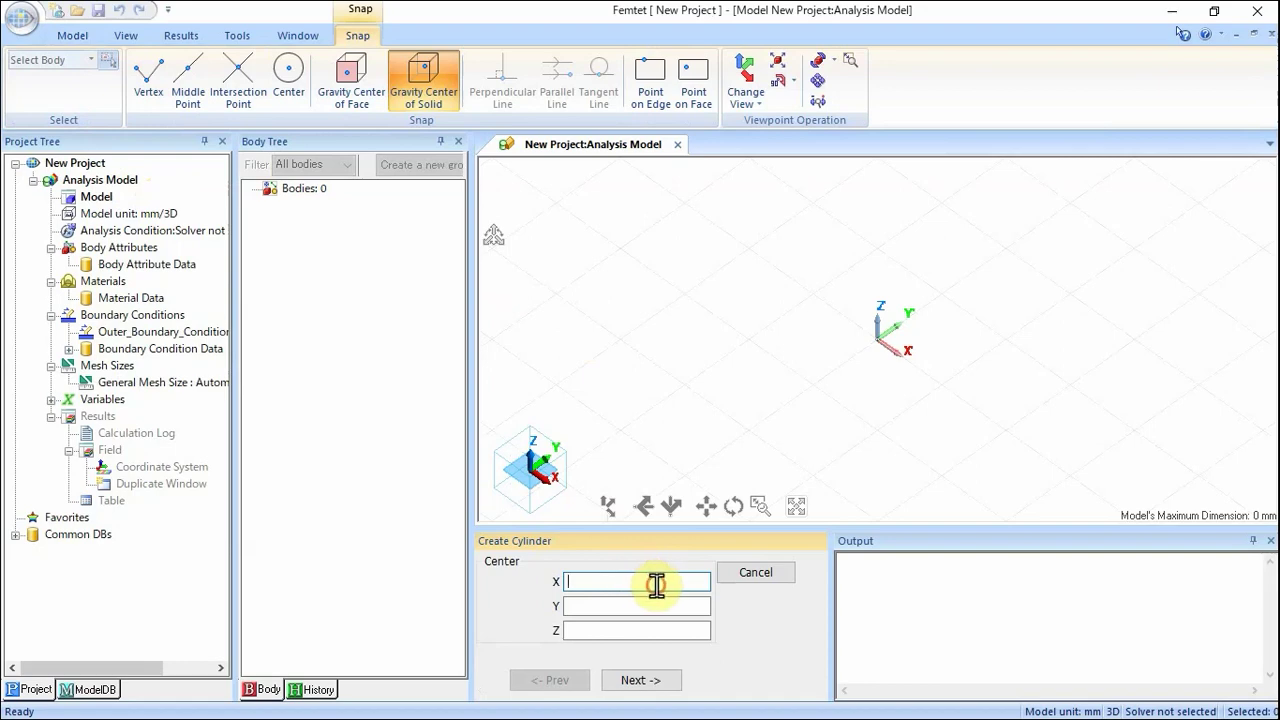
pyautogui.write('0')
pyautogui.press('Tab')
pyautogui.write('00')
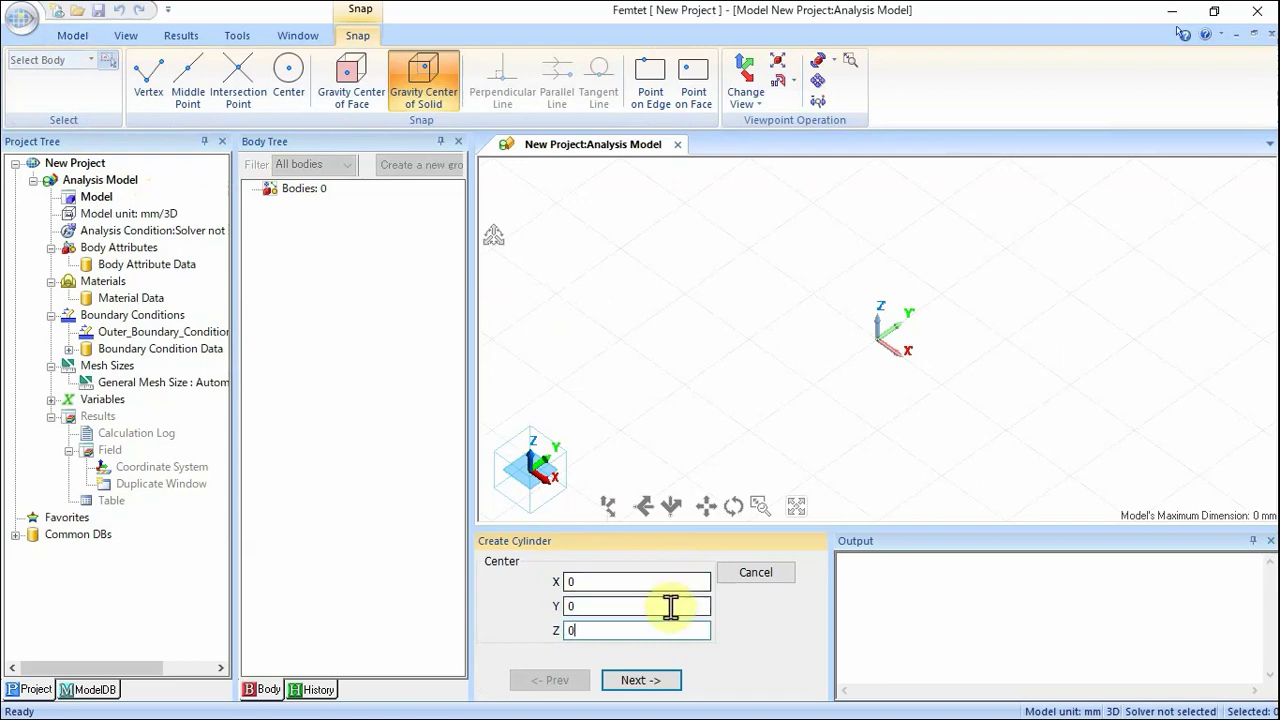
pyautogui.click(643, 684)
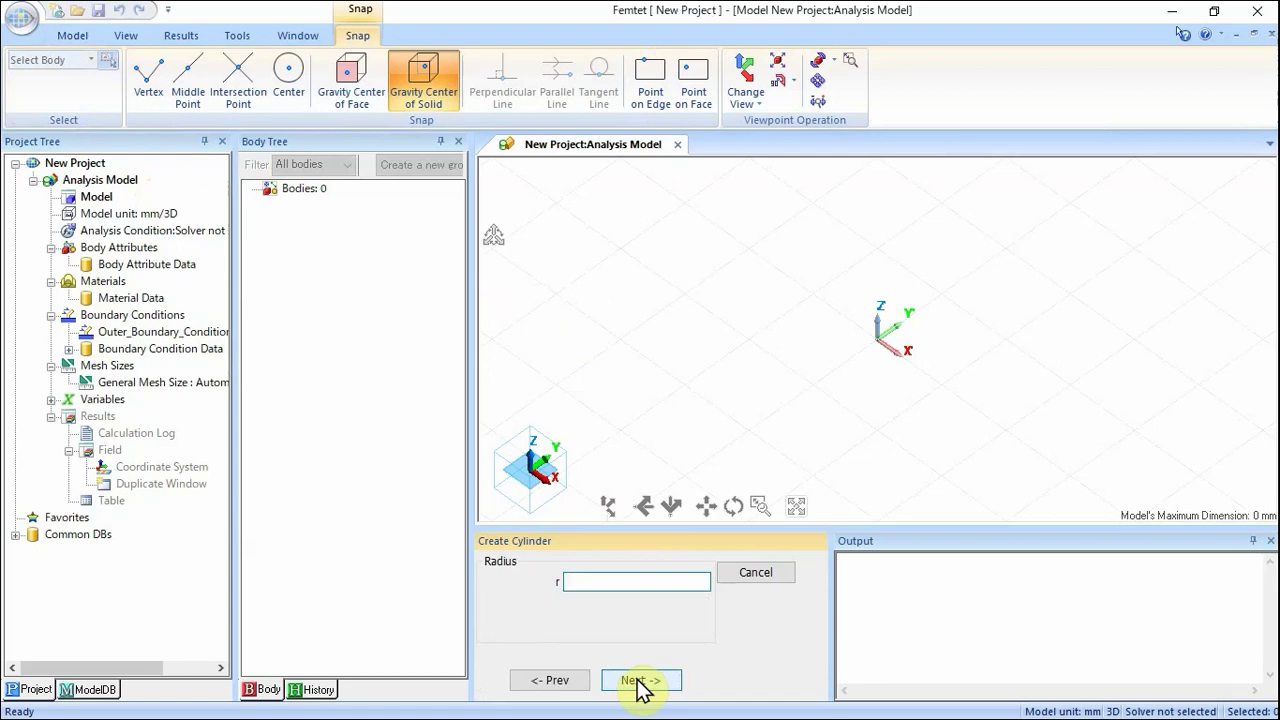
pyautogui.write('5')
pyautogui.click(641, 684)
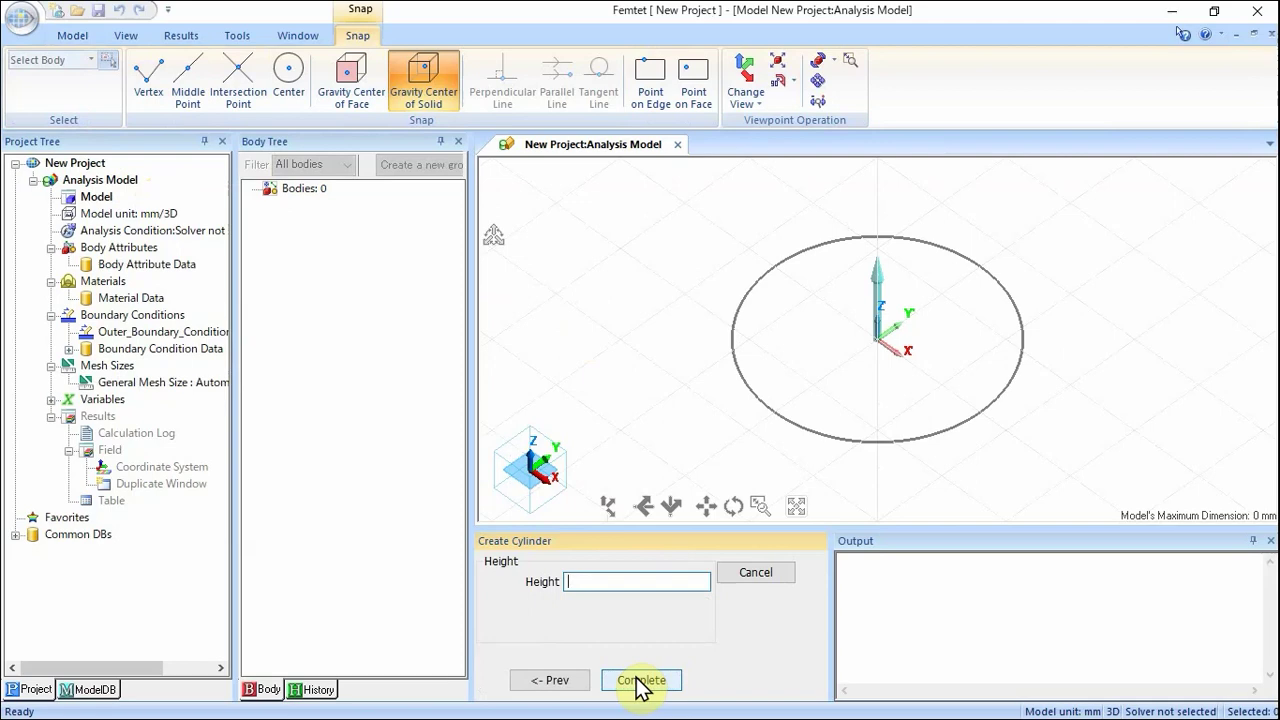
pyautogui.write('30')
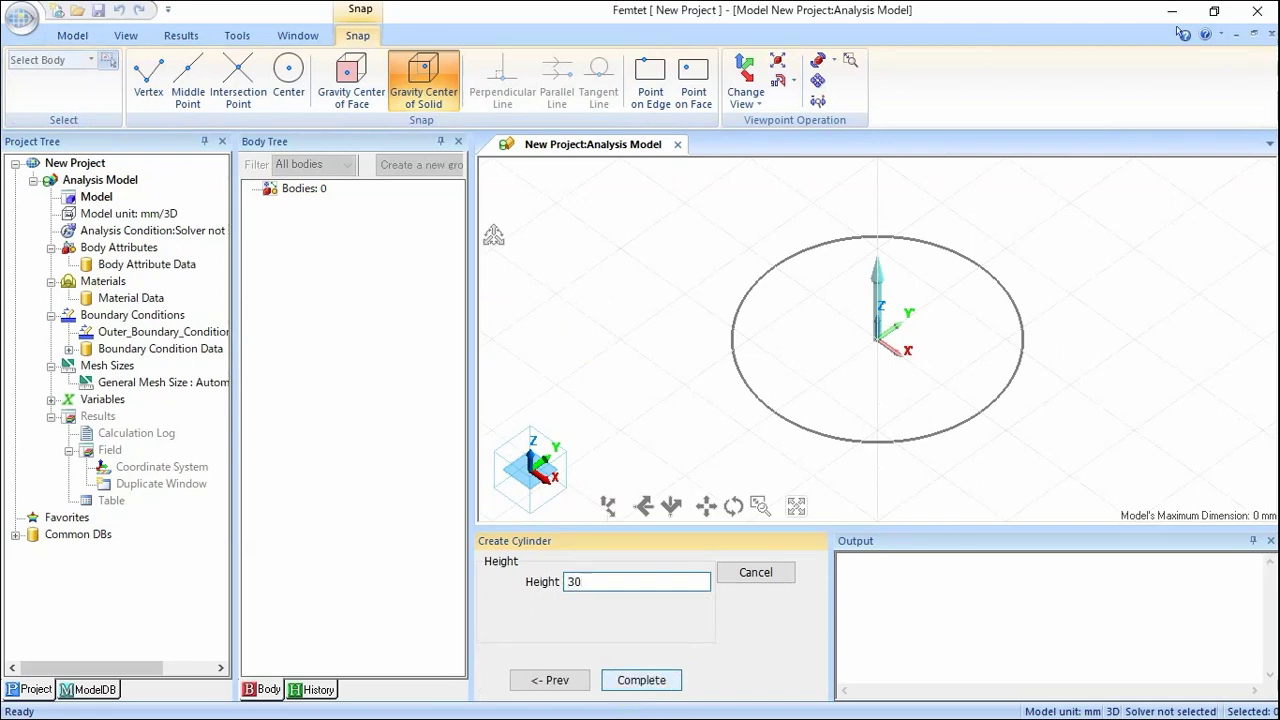
pyautogui.click(651, 684)
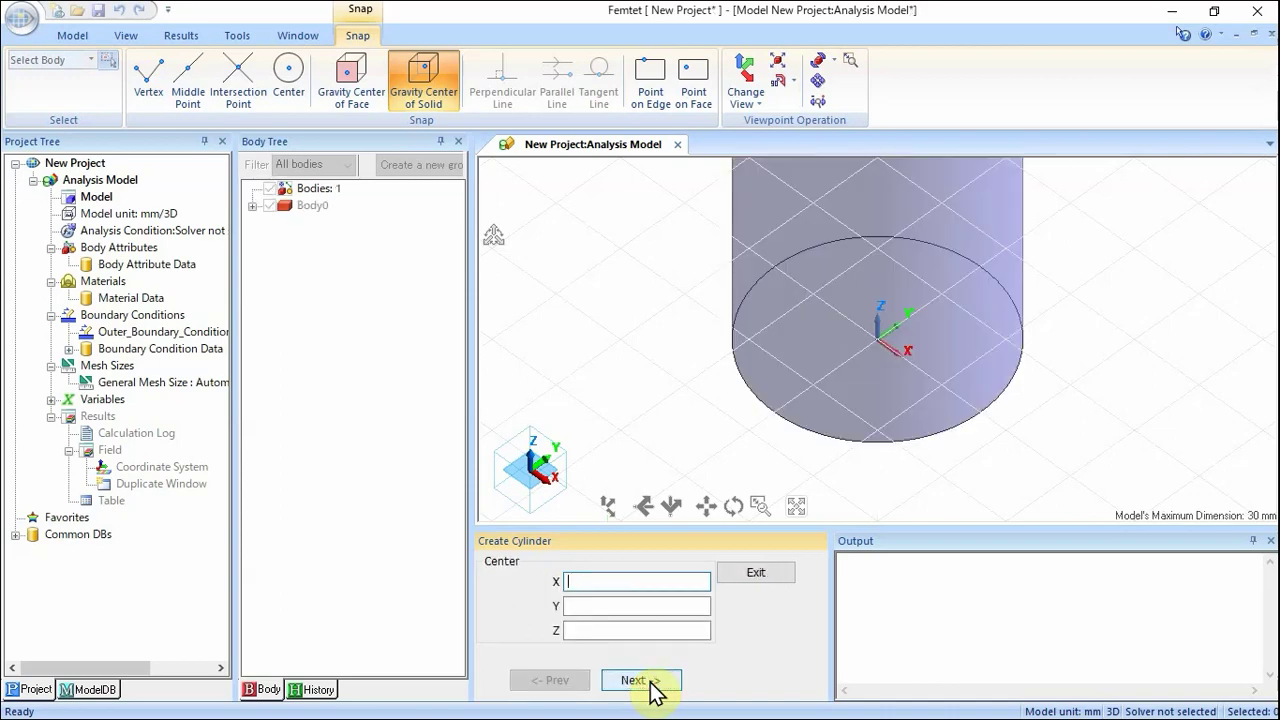
pyautogui.click(780, 572)
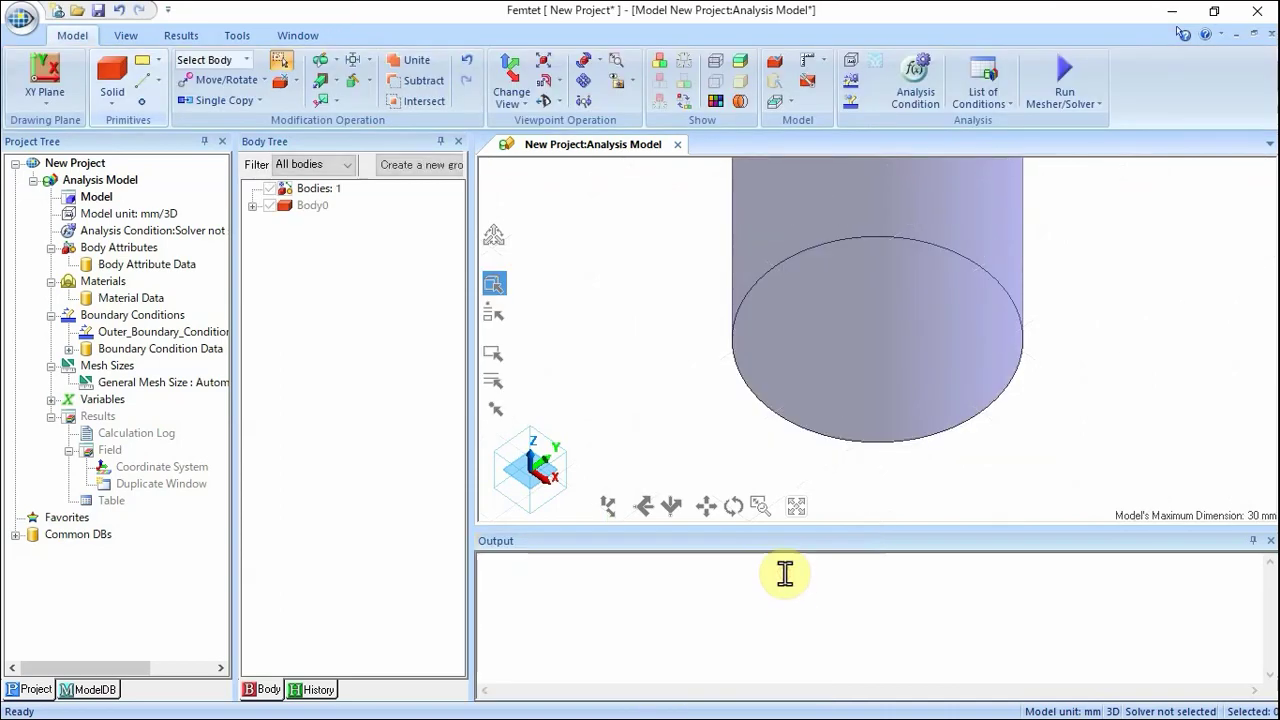
# Fit the cylinder in view and set the drawing plane to ZX
pyautogui.click(796, 514)
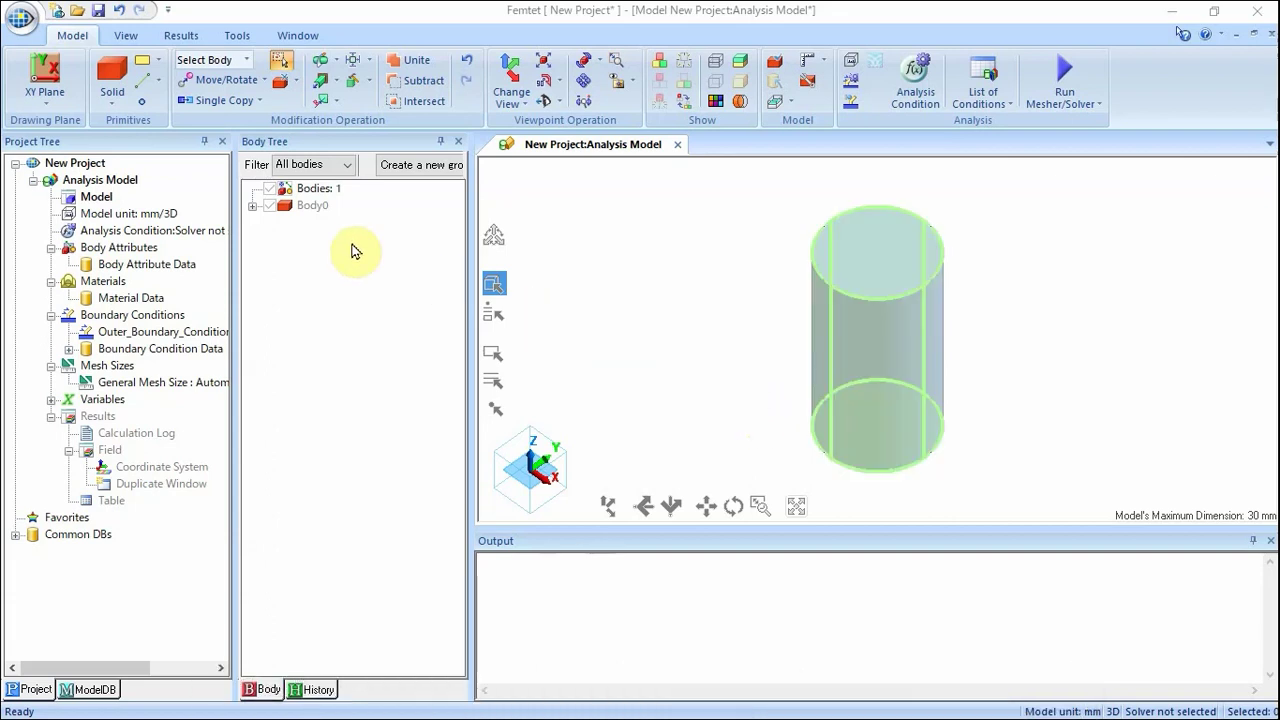
pyautogui.click(45, 100)
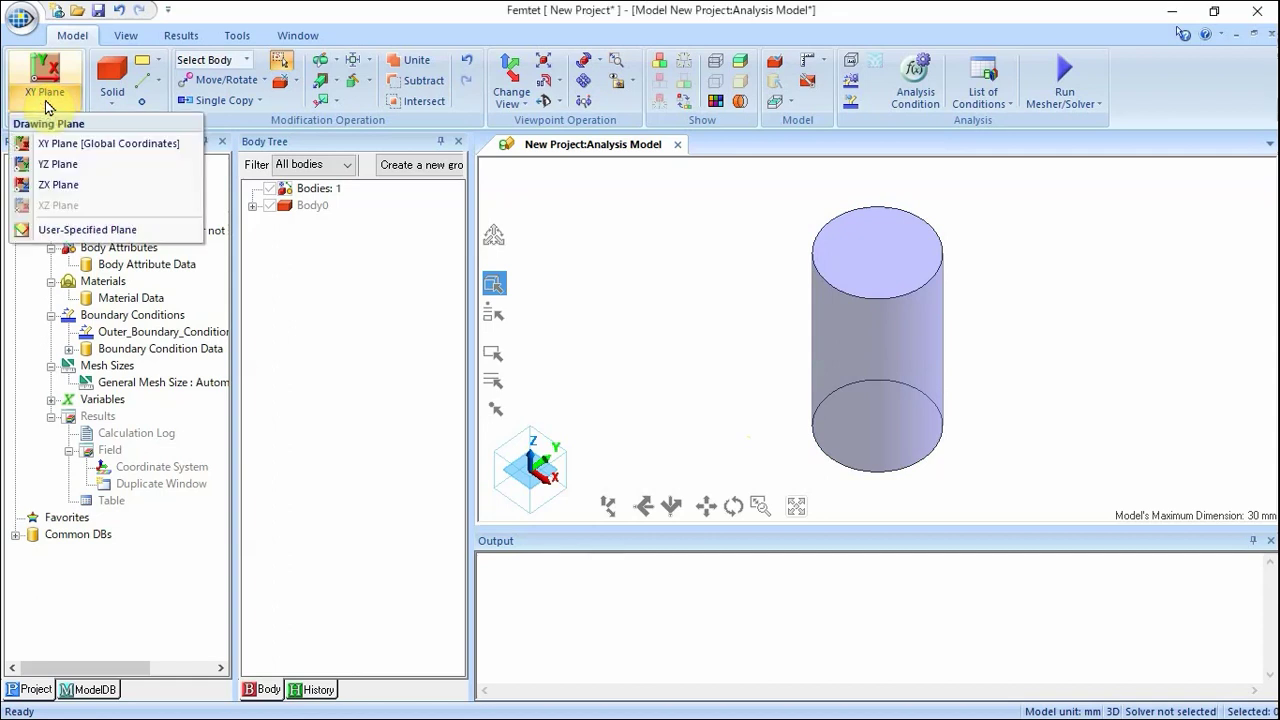
pyautogui.click(64, 188)
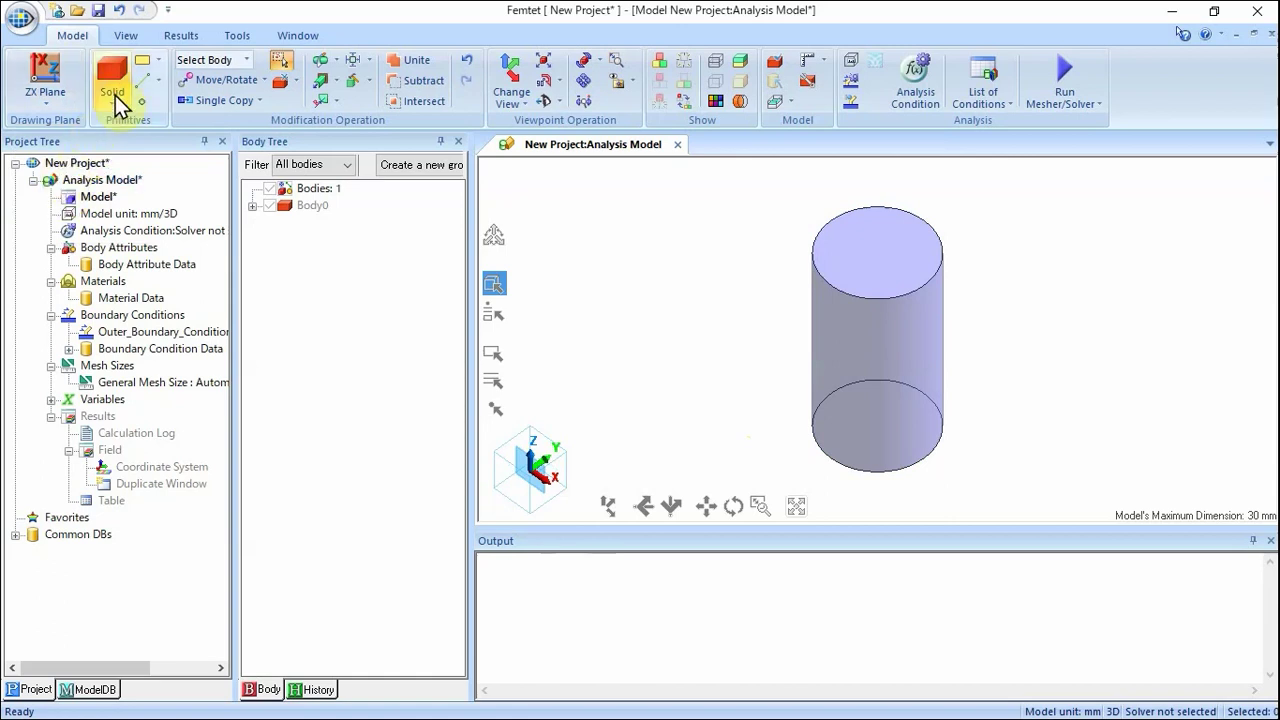
# Draw a rectangle sheet starting at 9,0,5 with width 20 and height 3
pyautogui.click(149, 64)
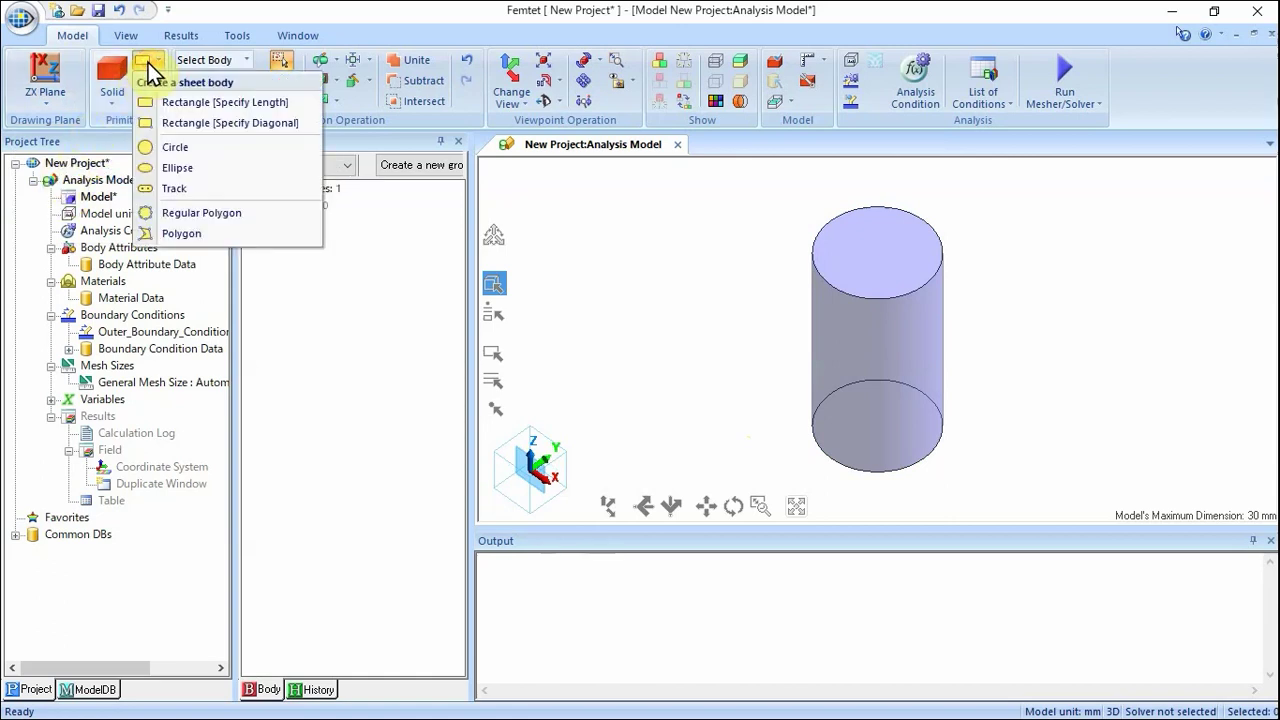
pyautogui.click(186, 104)
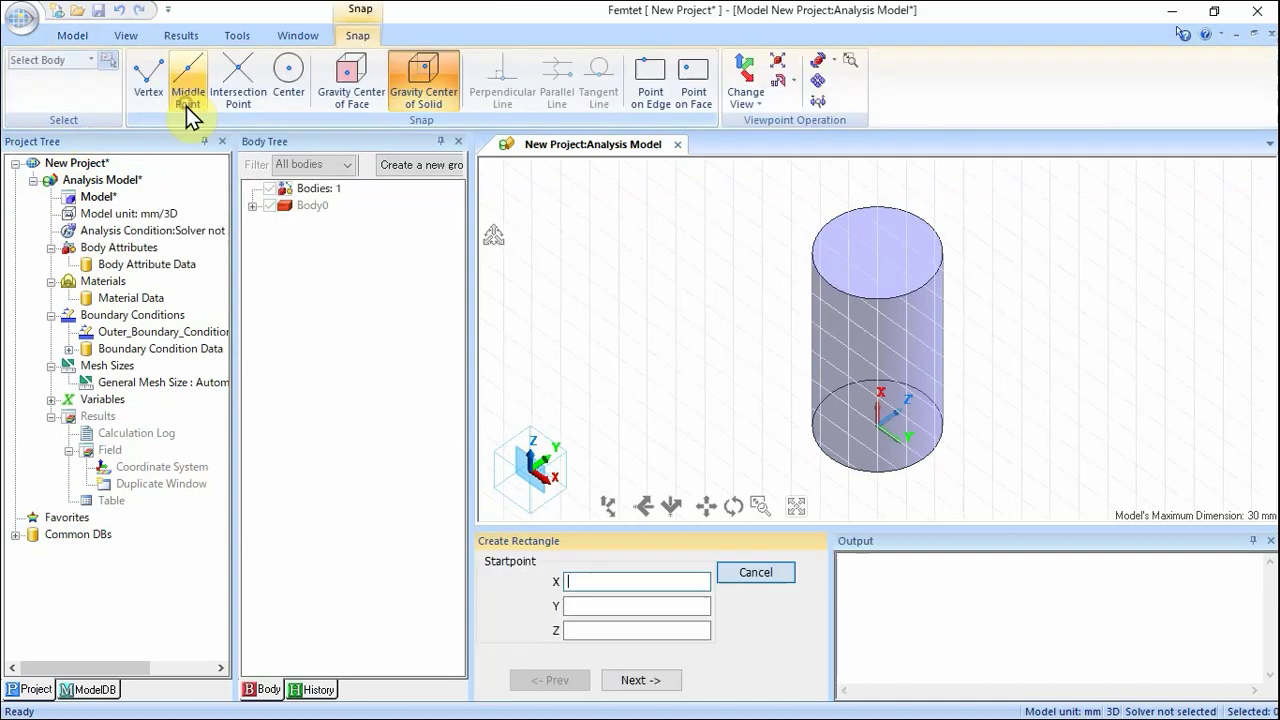
pyautogui.click(641, 584)
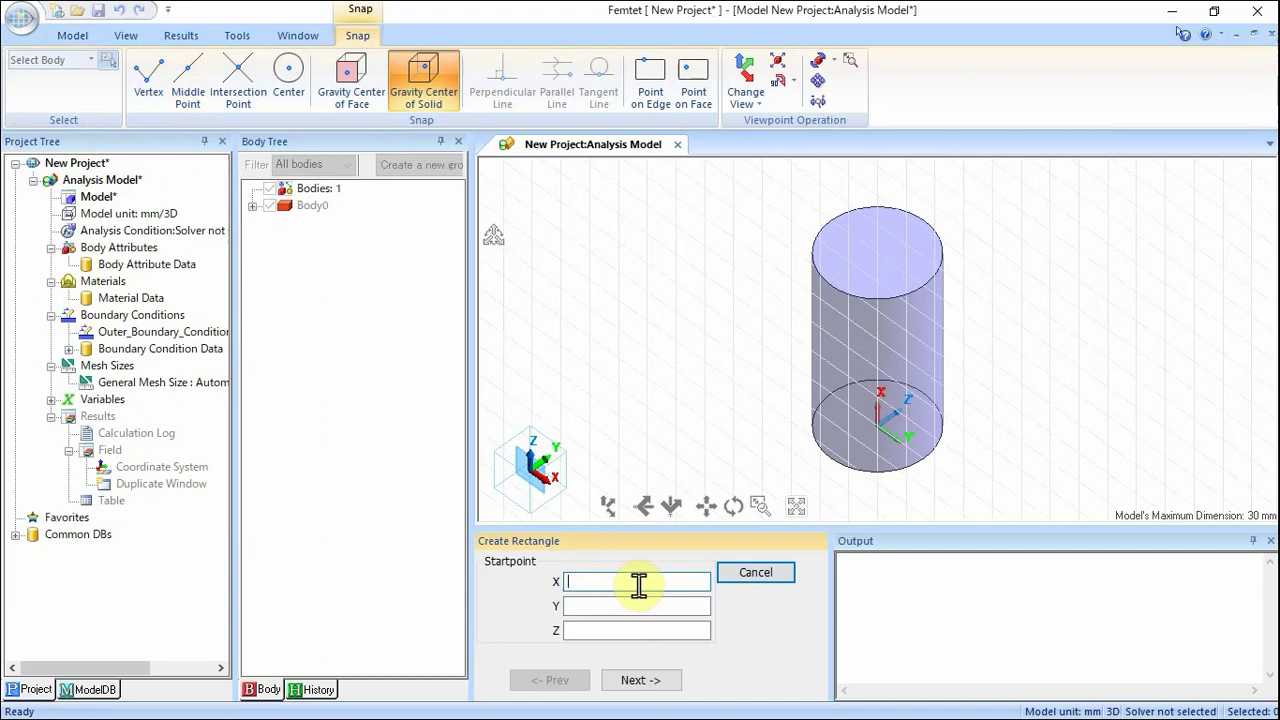
pyautogui.write('9')
pyautogui.press('Tab')
pyautogui.write('0')
pyautogui.press('Tab')
pyautogui.write('5')
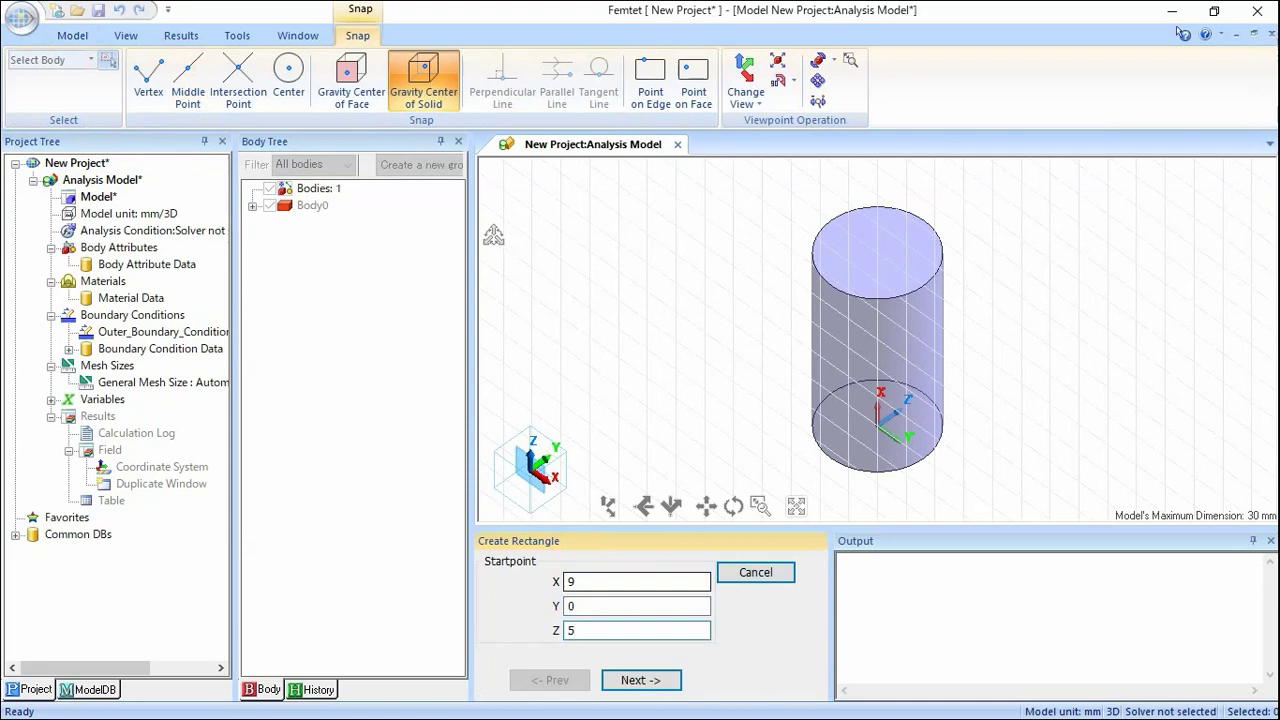
pyautogui.click(643, 683)
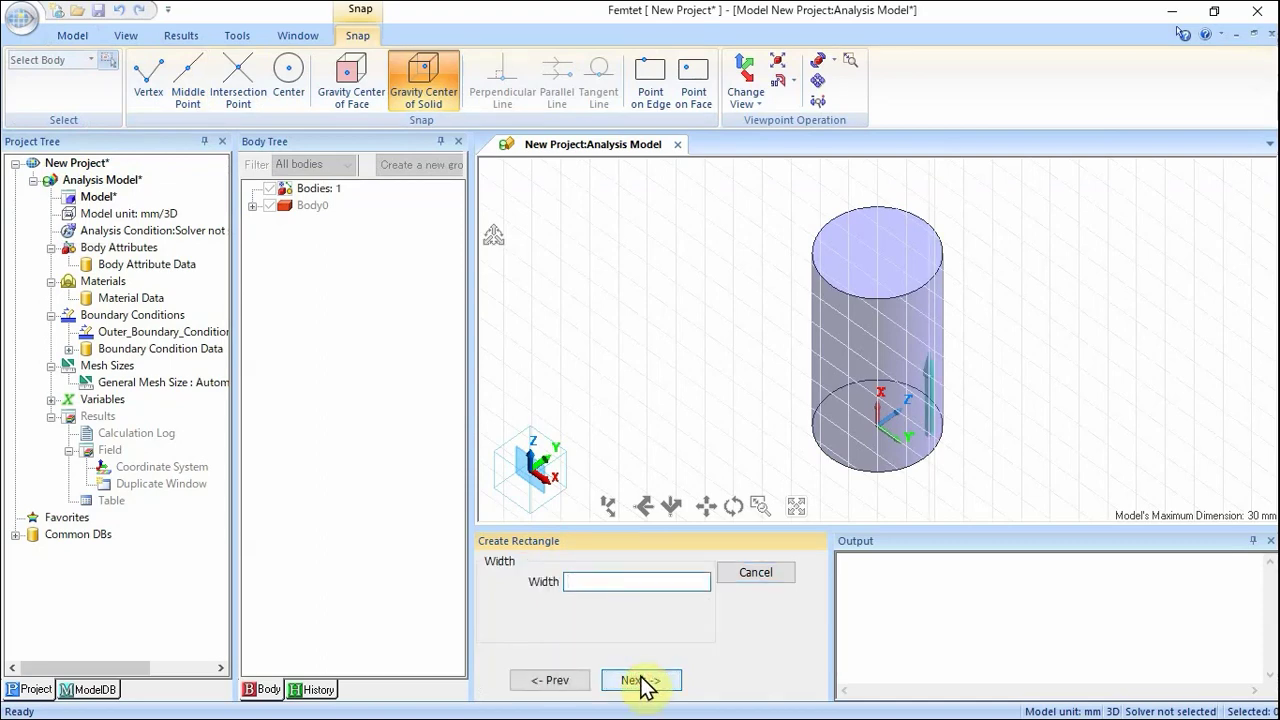
pyautogui.write('20')
pyautogui.click(632, 680)
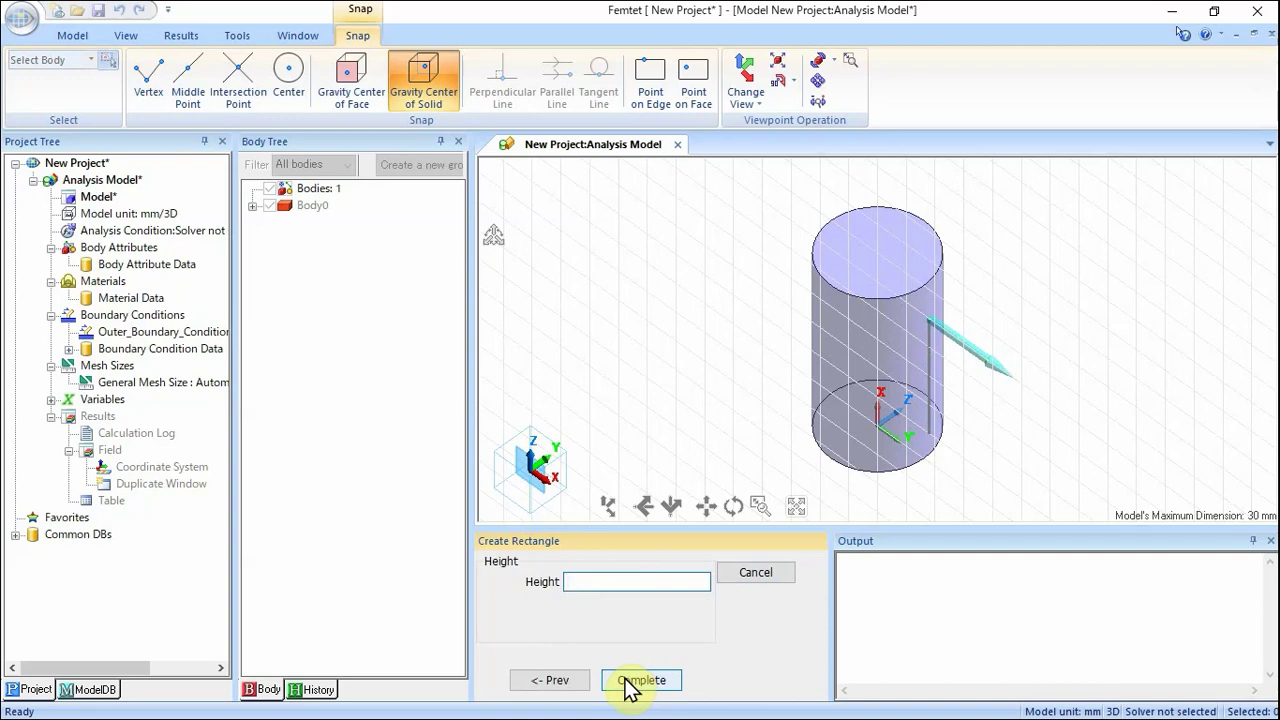
pyautogui.write('3')
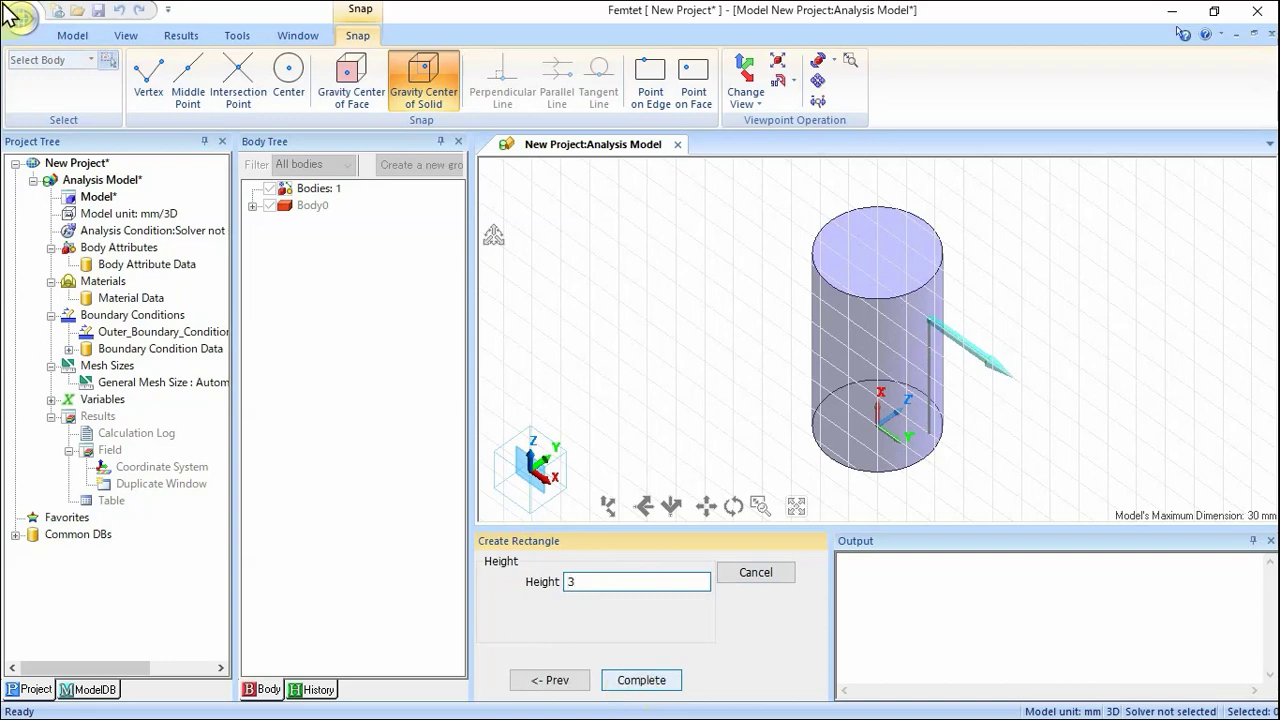
pyautogui.click(641, 681)
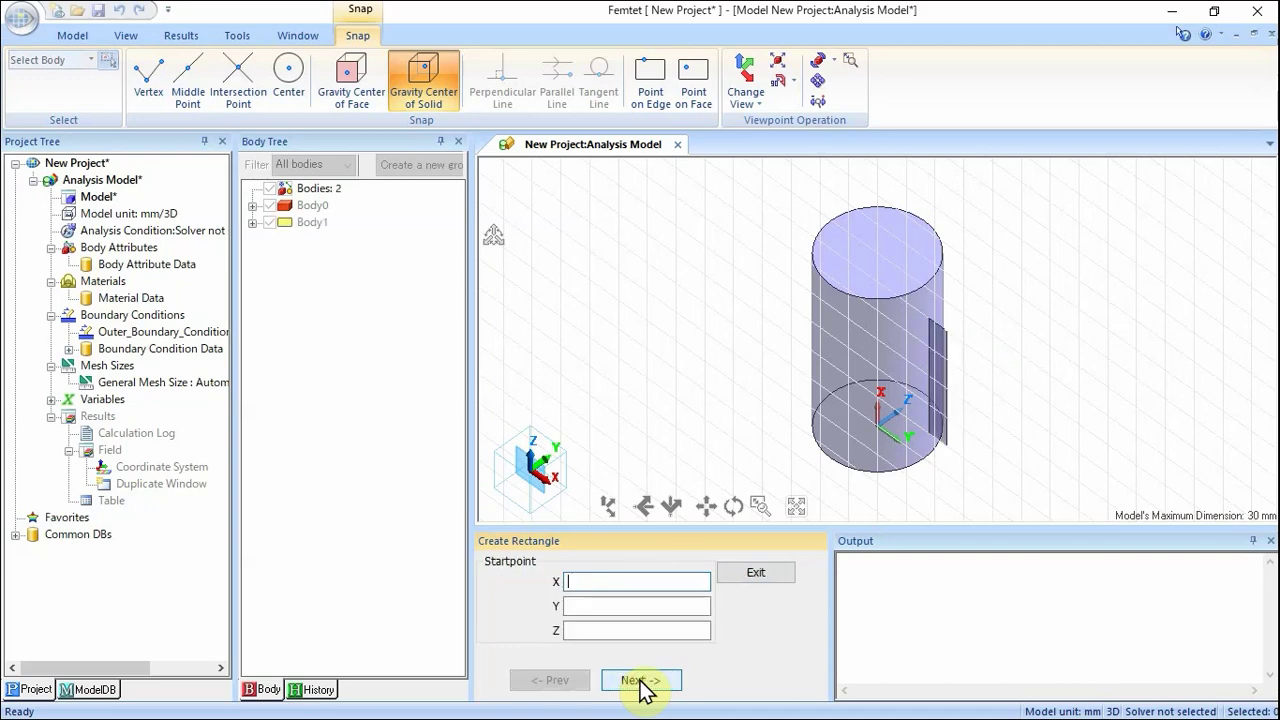
pyautogui.click(757, 574)
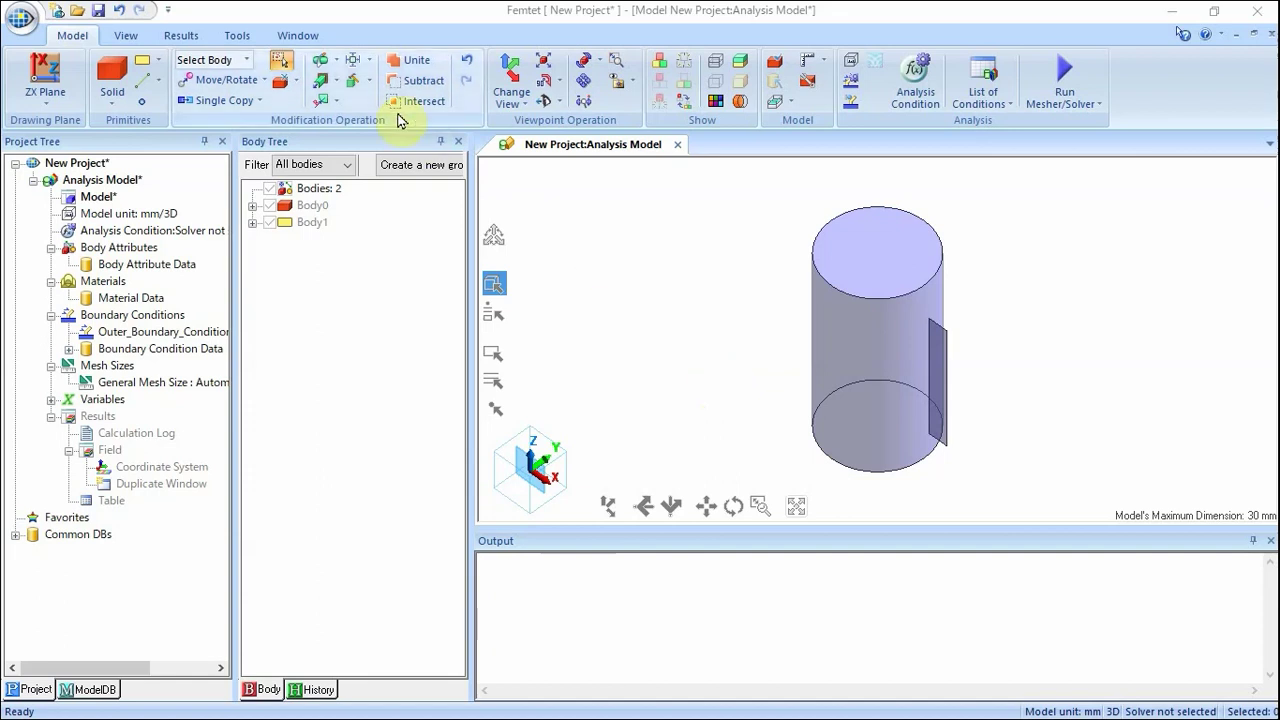
# Start revolving the rectangle sheet about an axis through point 0,0,0
pyautogui.click(338, 88)
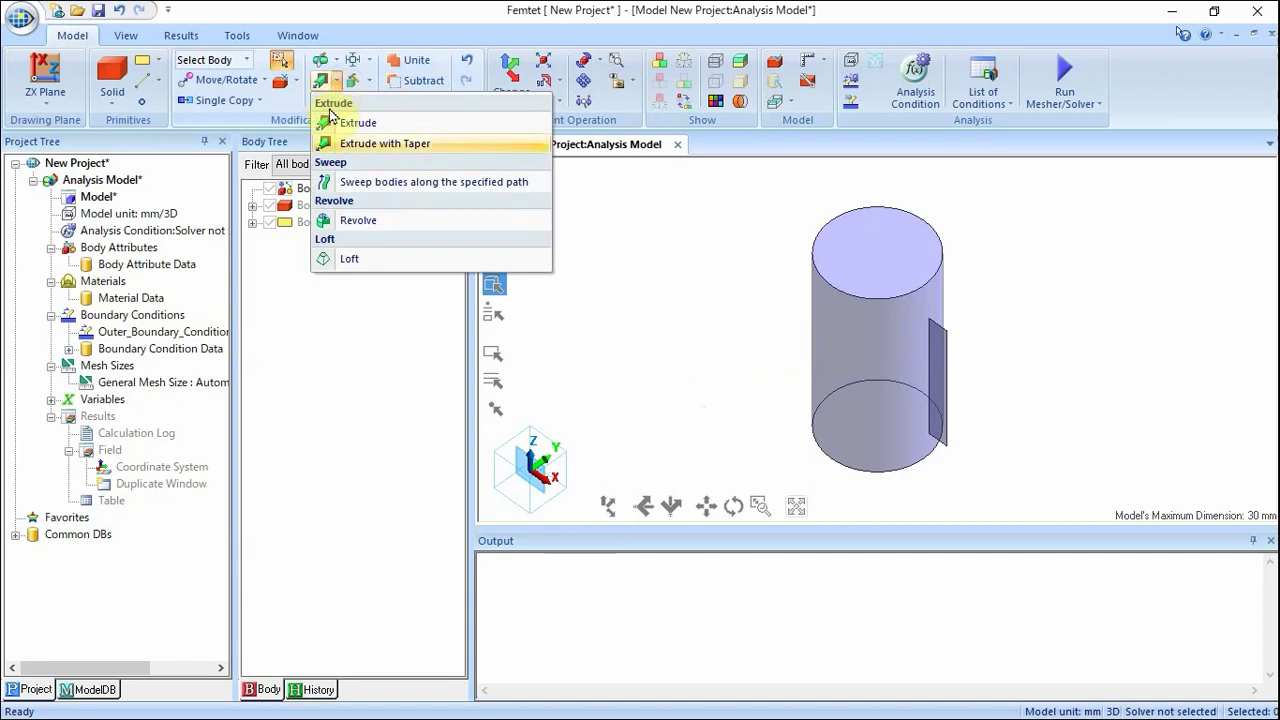
pyautogui.click(353, 221)
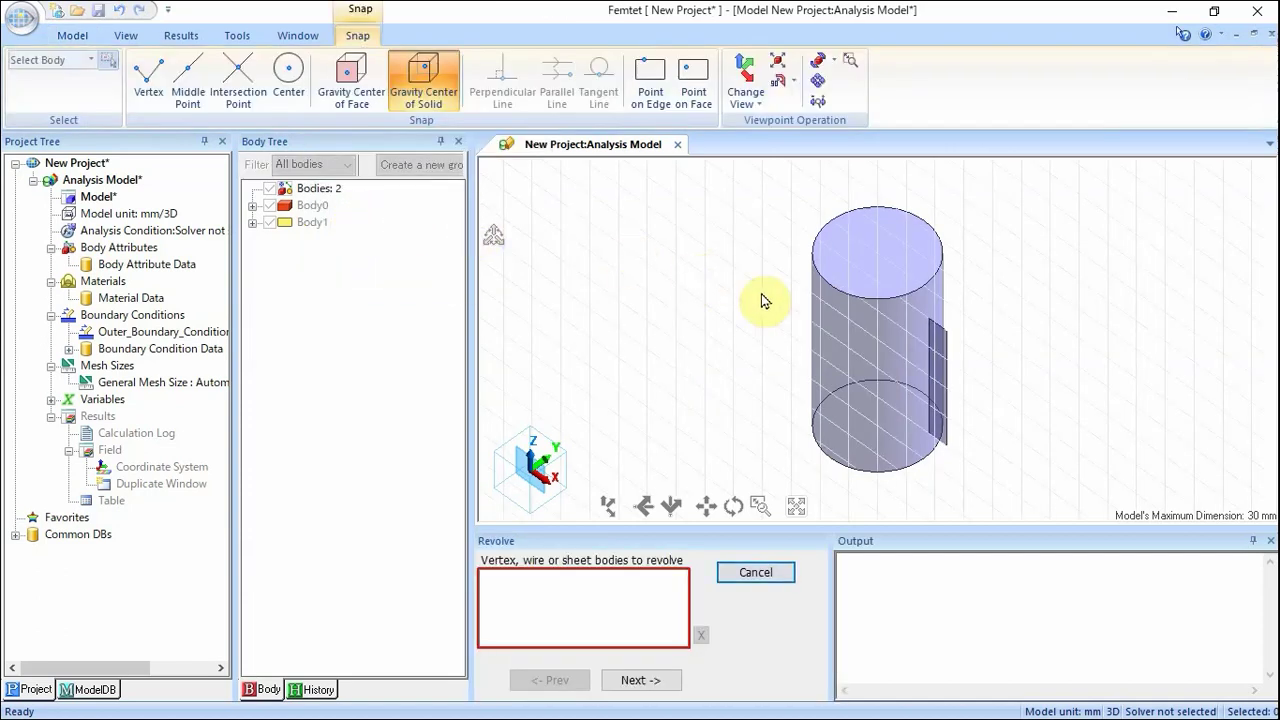
pyautogui.click(938, 374)
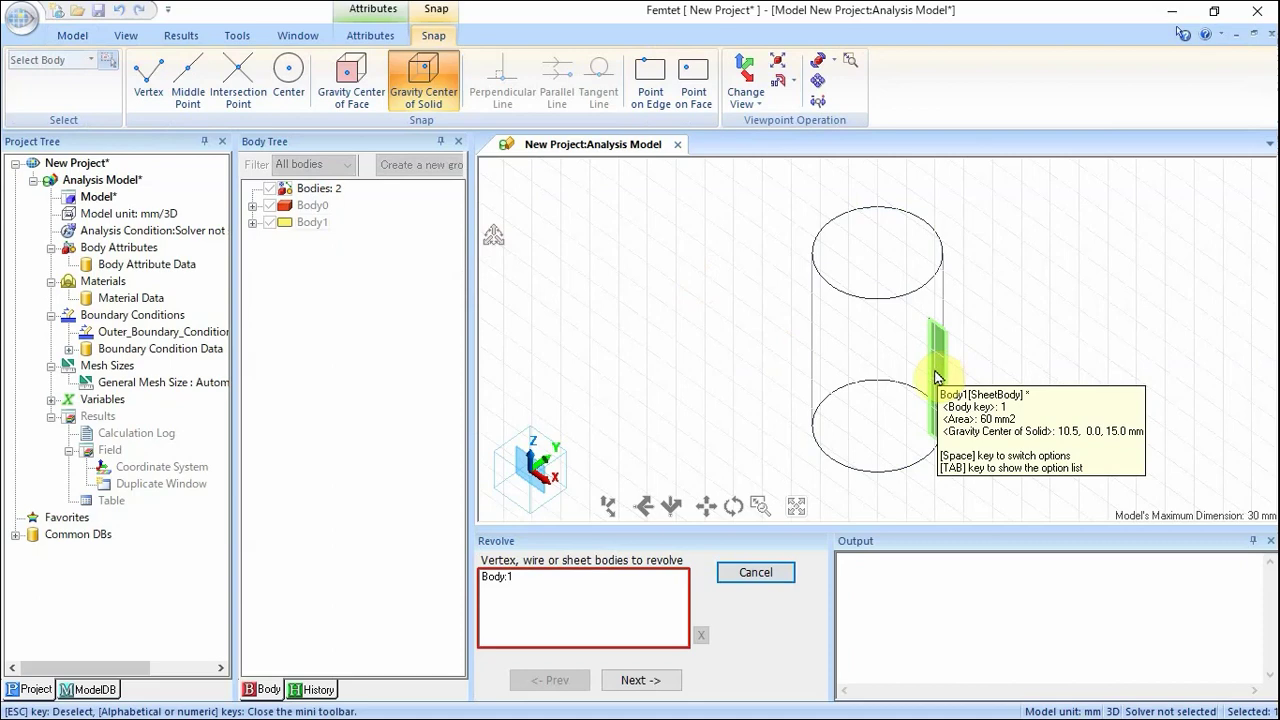
pyautogui.click(641, 679)
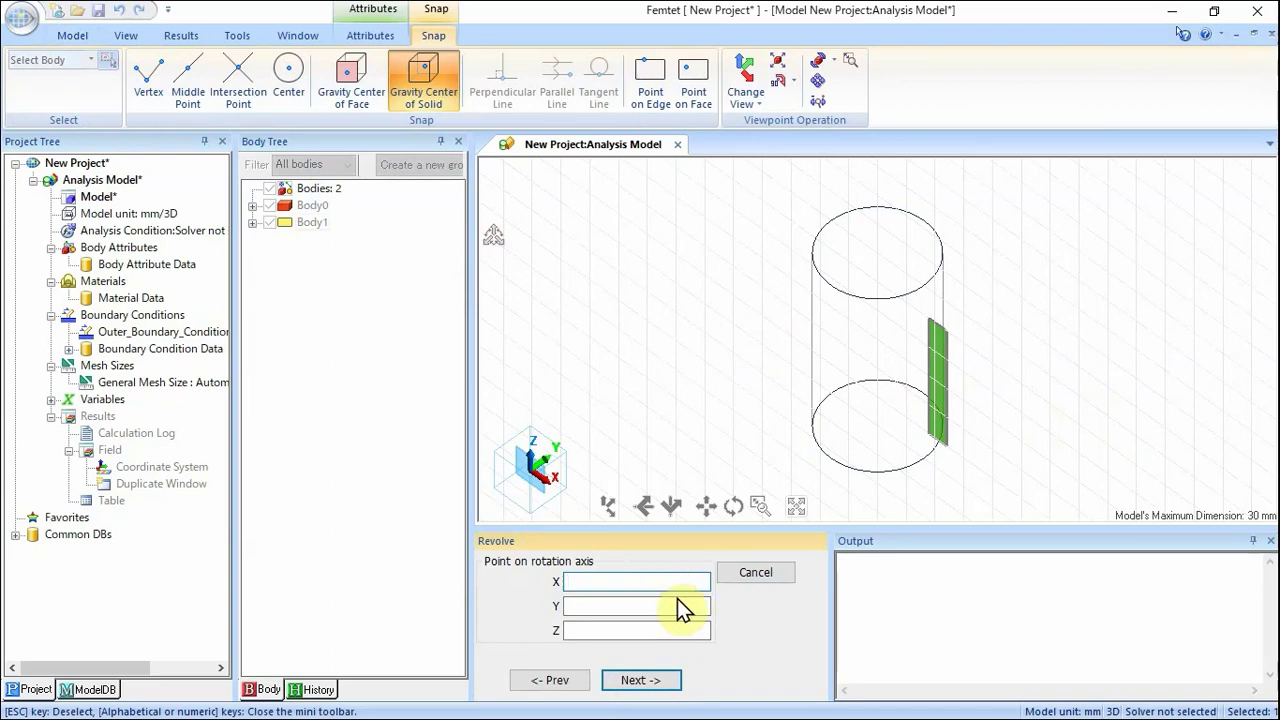
pyautogui.write('0')
pyautogui.press('Tab')
pyautogui.write('0')
pyautogui.press('Tab')
pyautogui.write('0')
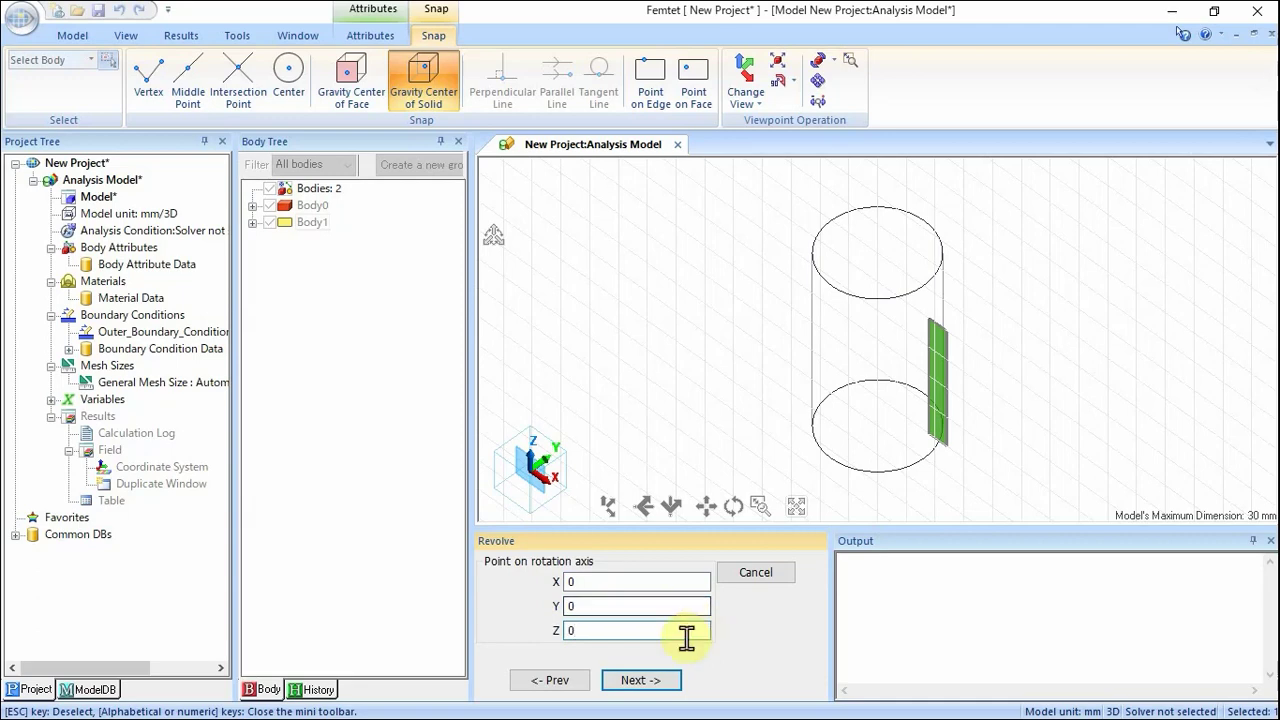
# Set the axis direction to 0,0,1 and revolve 360° into a ring
pyautogui.click(650, 683)
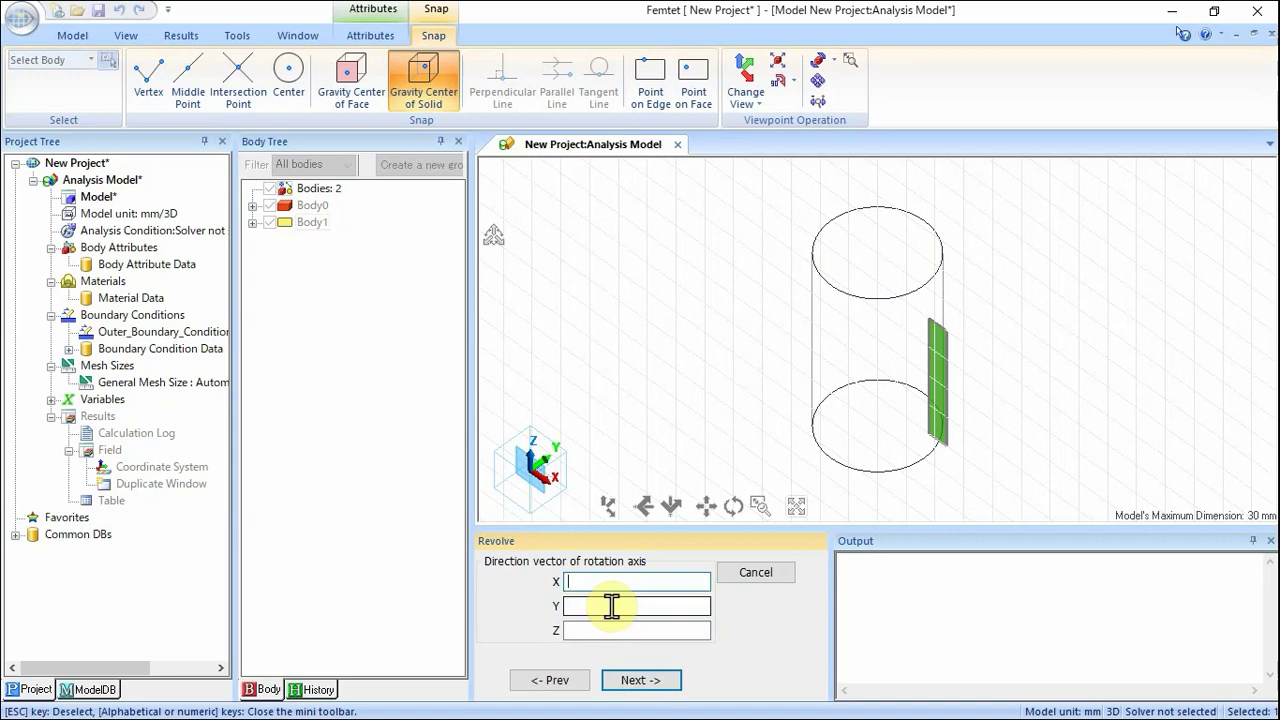
pyautogui.write('0')
pyautogui.press('Tab')
pyautogui.write('0')
pyautogui.press('Tab')
pyautogui.write('1')
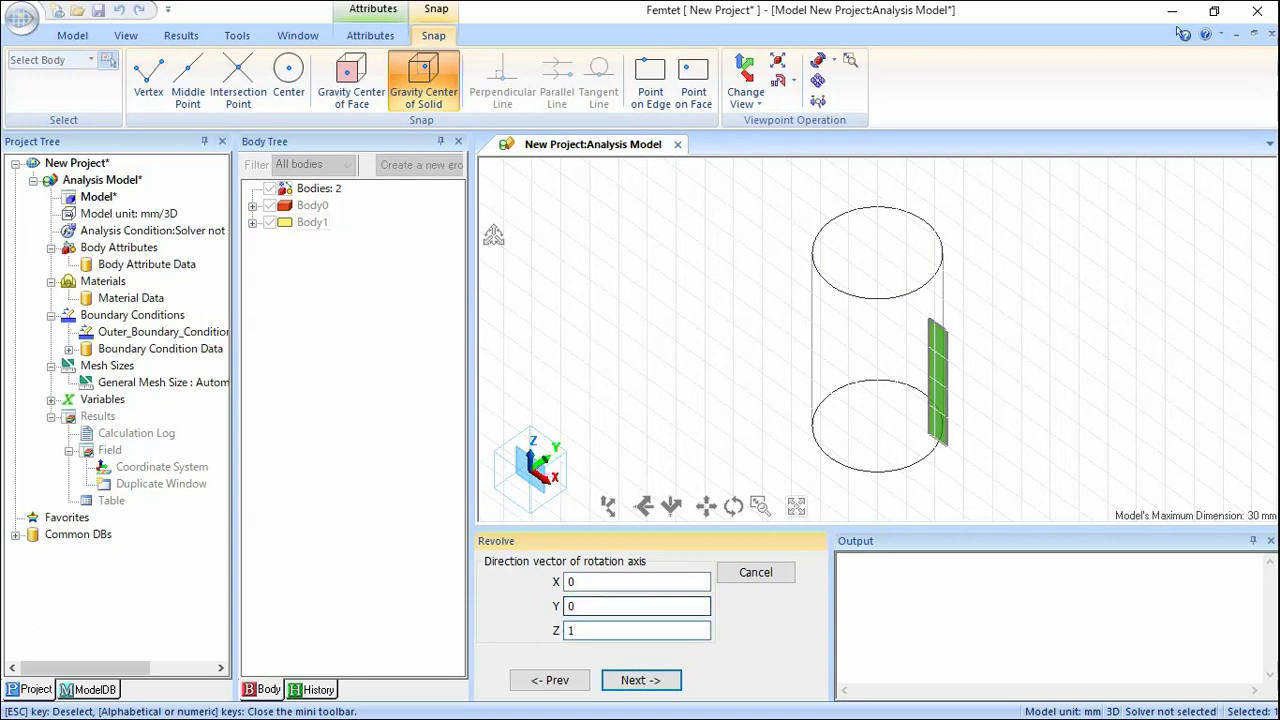
pyautogui.click(643, 680)
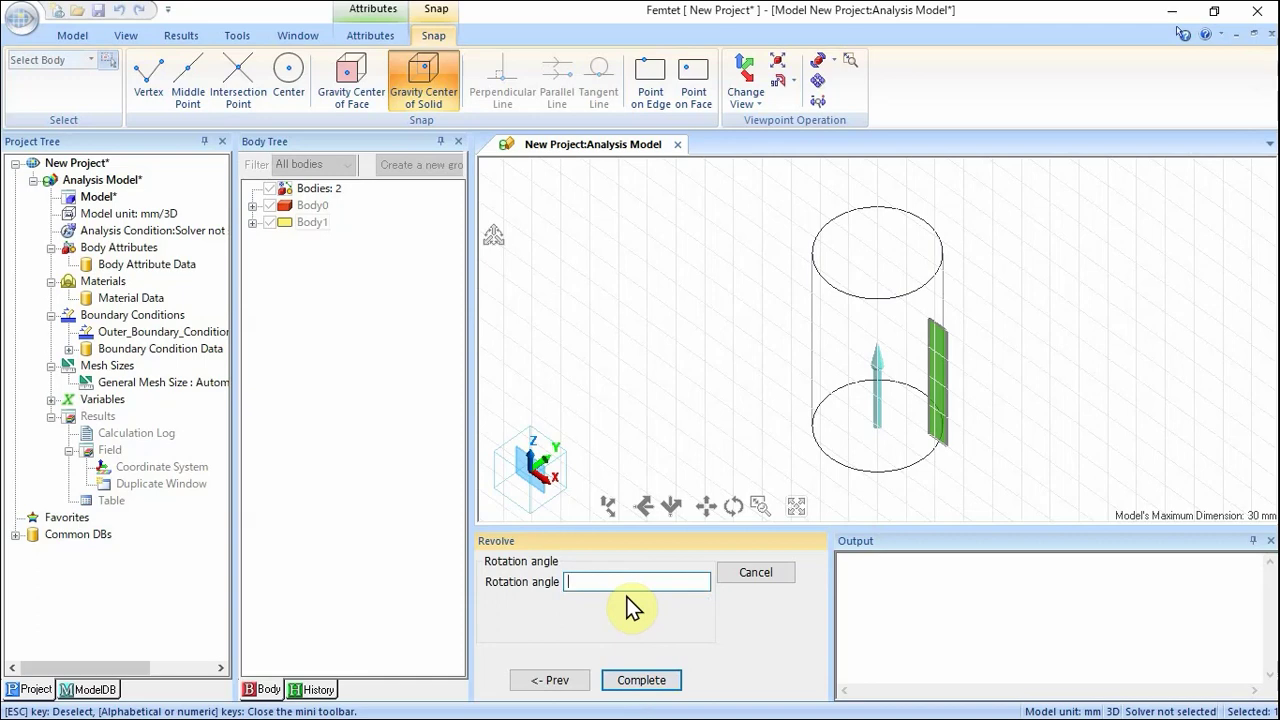
pyautogui.write('360')
pyautogui.click(650, 680)
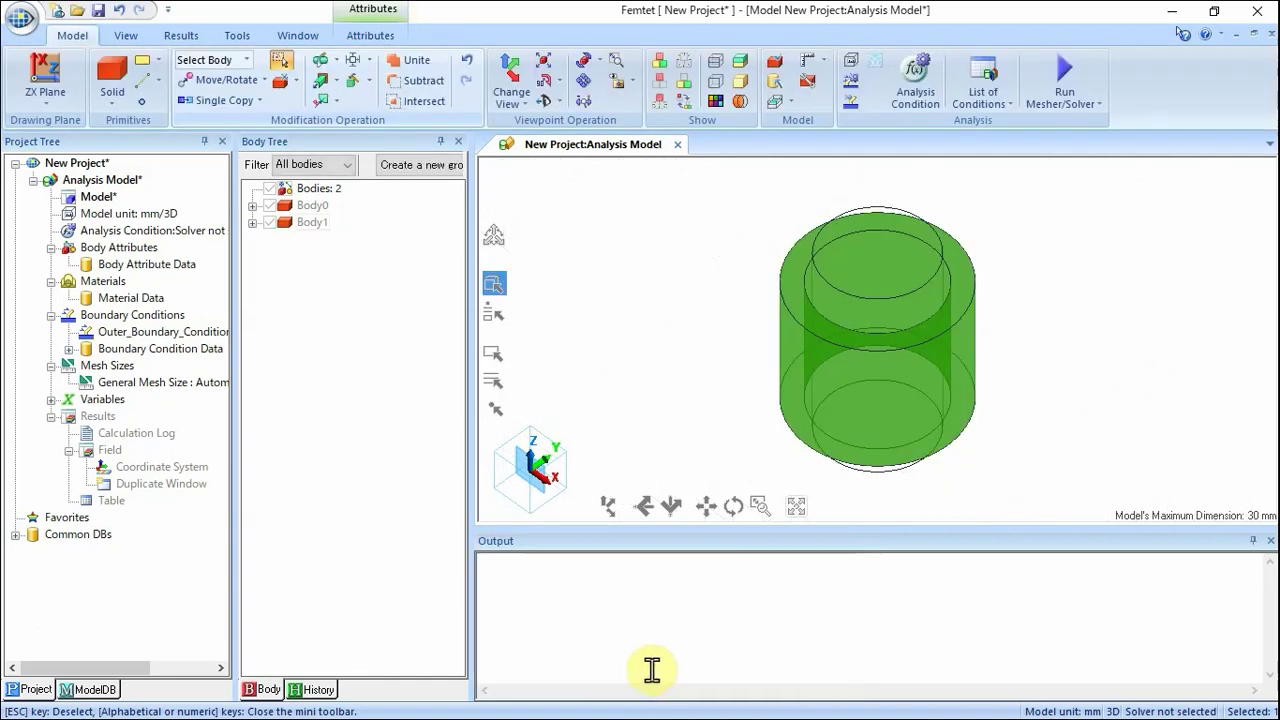
# Deselect the new ring body and open the Analysis Condition Setting dialog
pyautogui.click(649, 450)
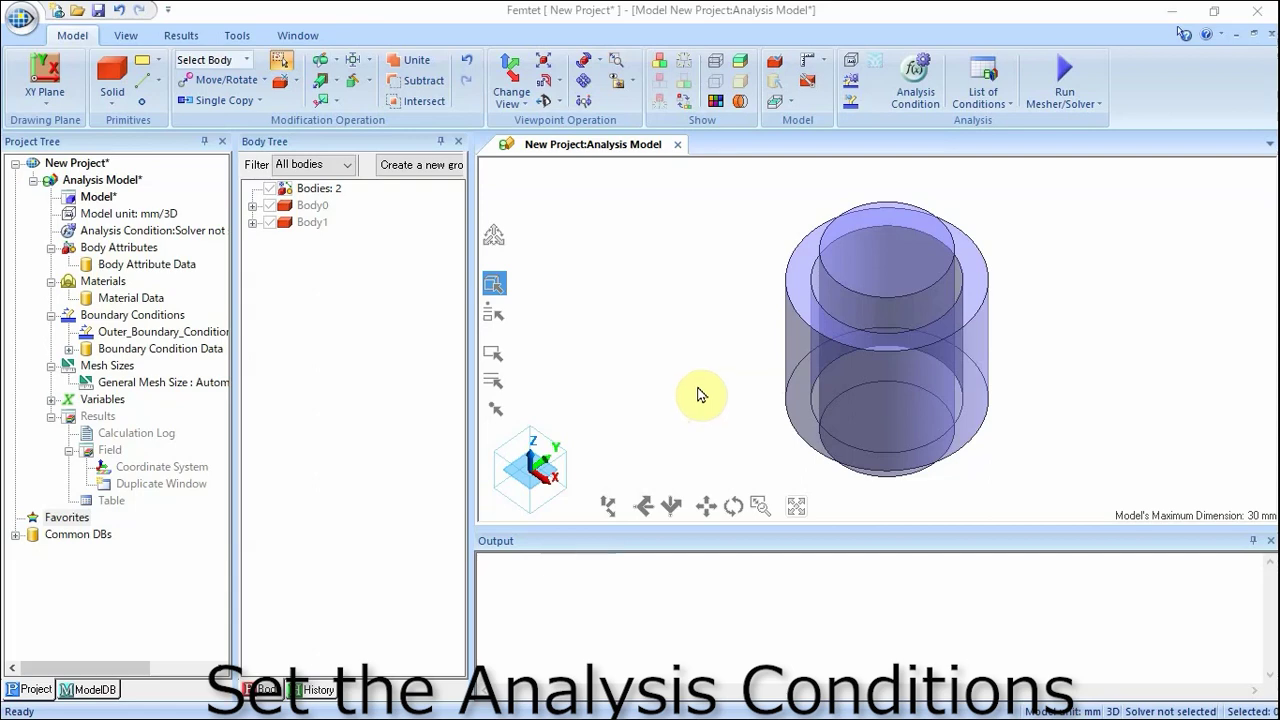
pyautogui.click(913, 87)
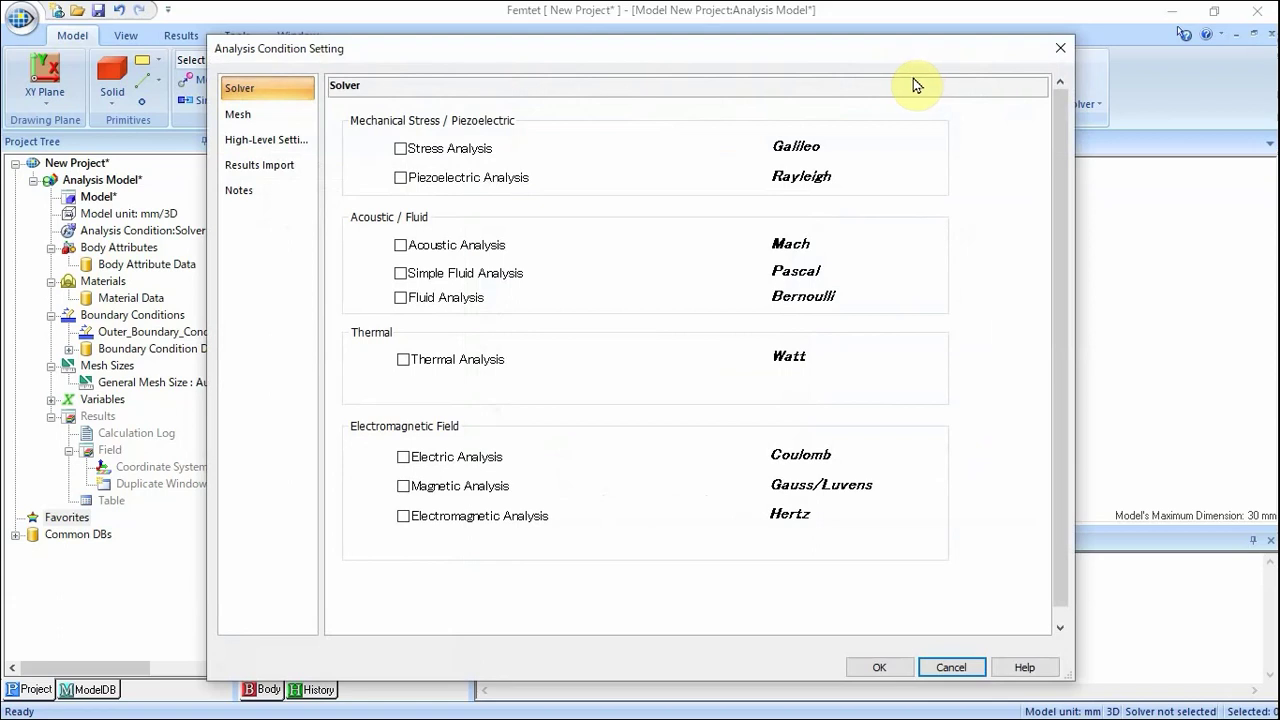
# Choose Magnetic Analysis and set a fixed 2 mm general mesh size
pyautogui.click(403, 487)
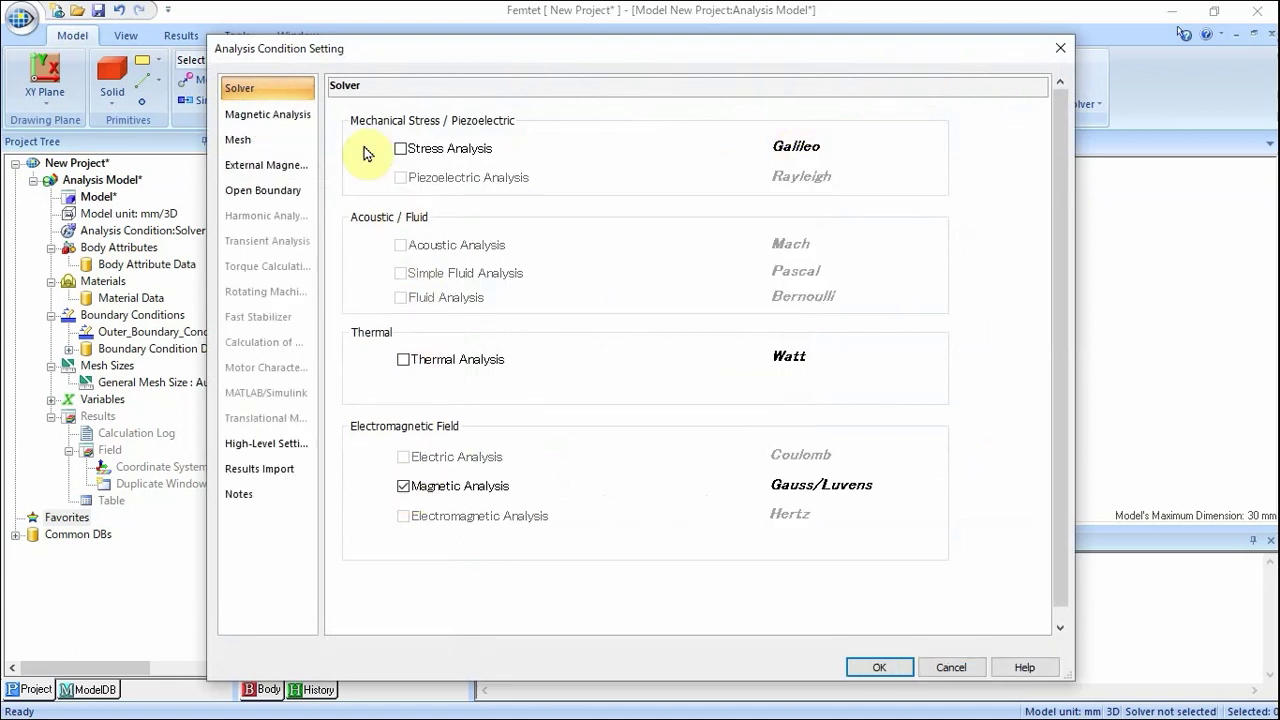
pyautogui.click(277, 118)
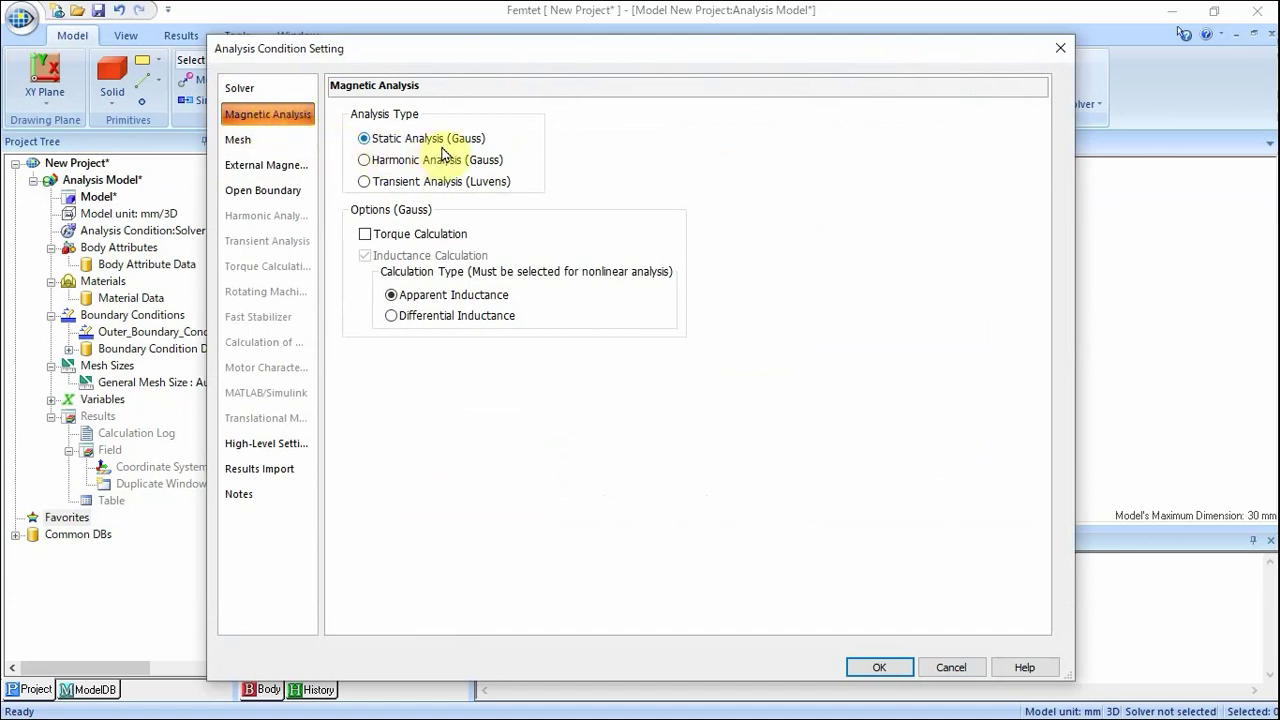
pyautogui.click(270, 142)
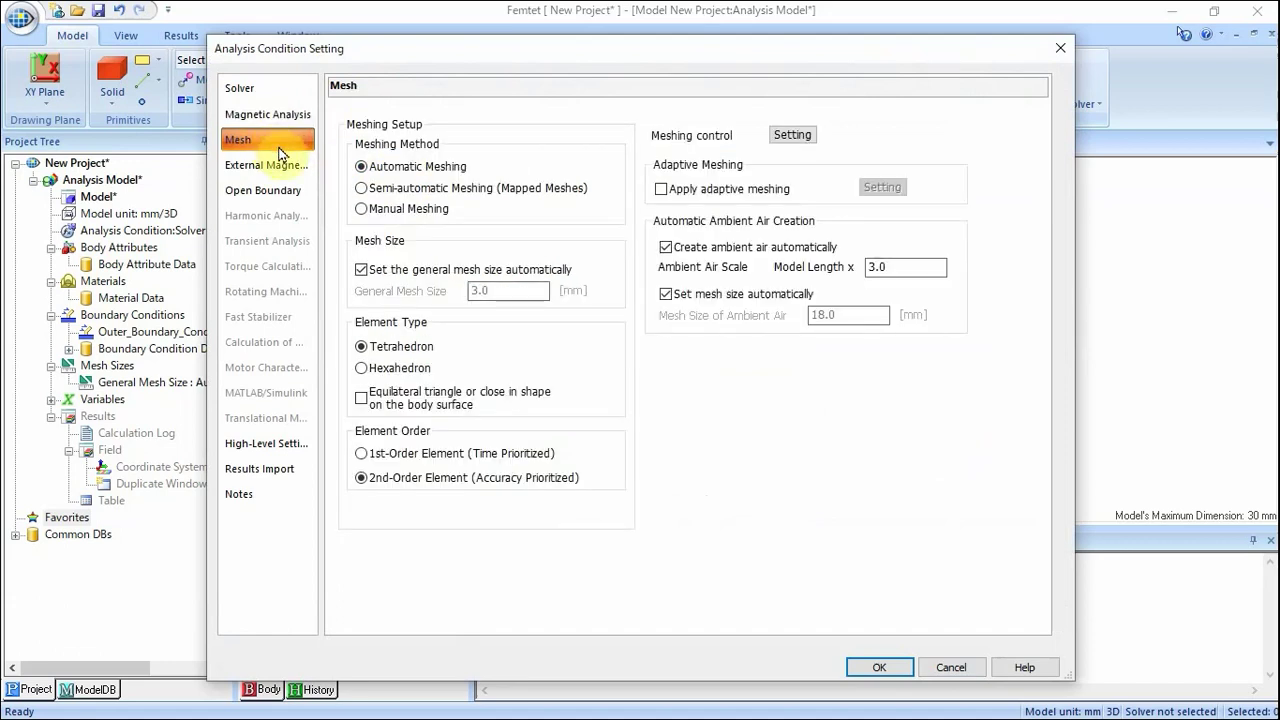
pyautogui.click(362, 270)
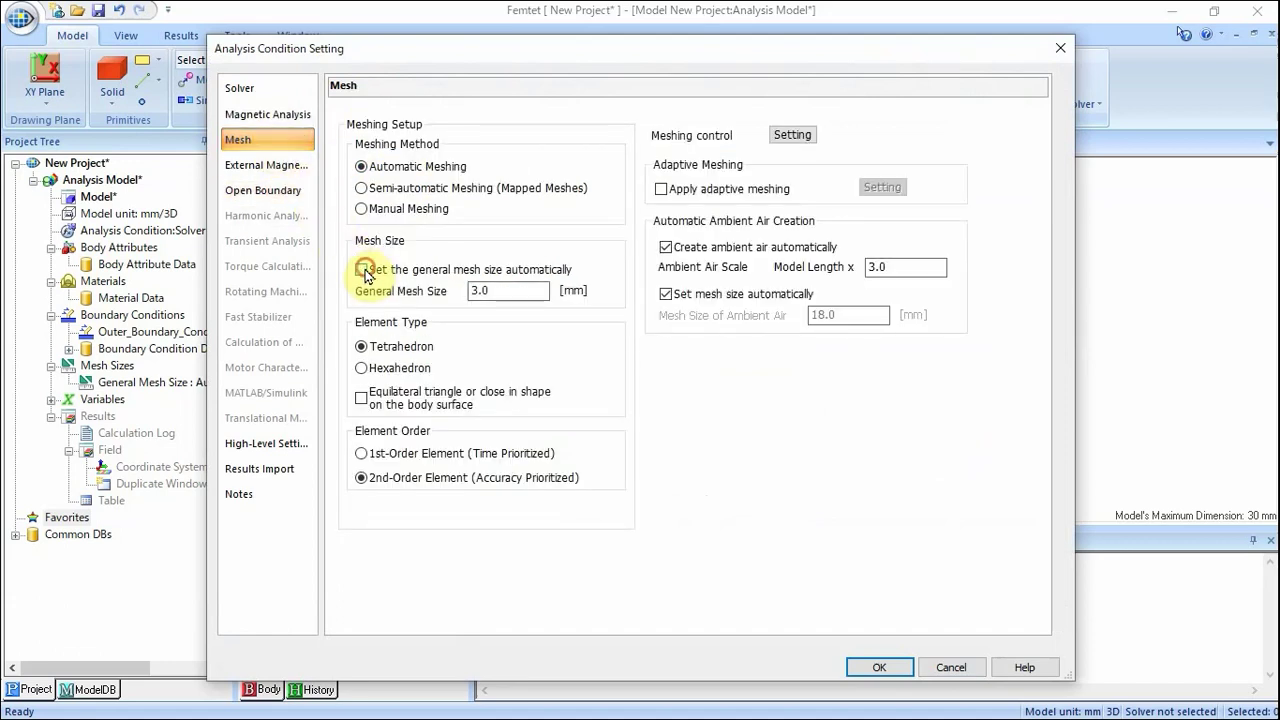
pyautogui.moveTo(497, 290); pyautogui.dragTo(463, 292)
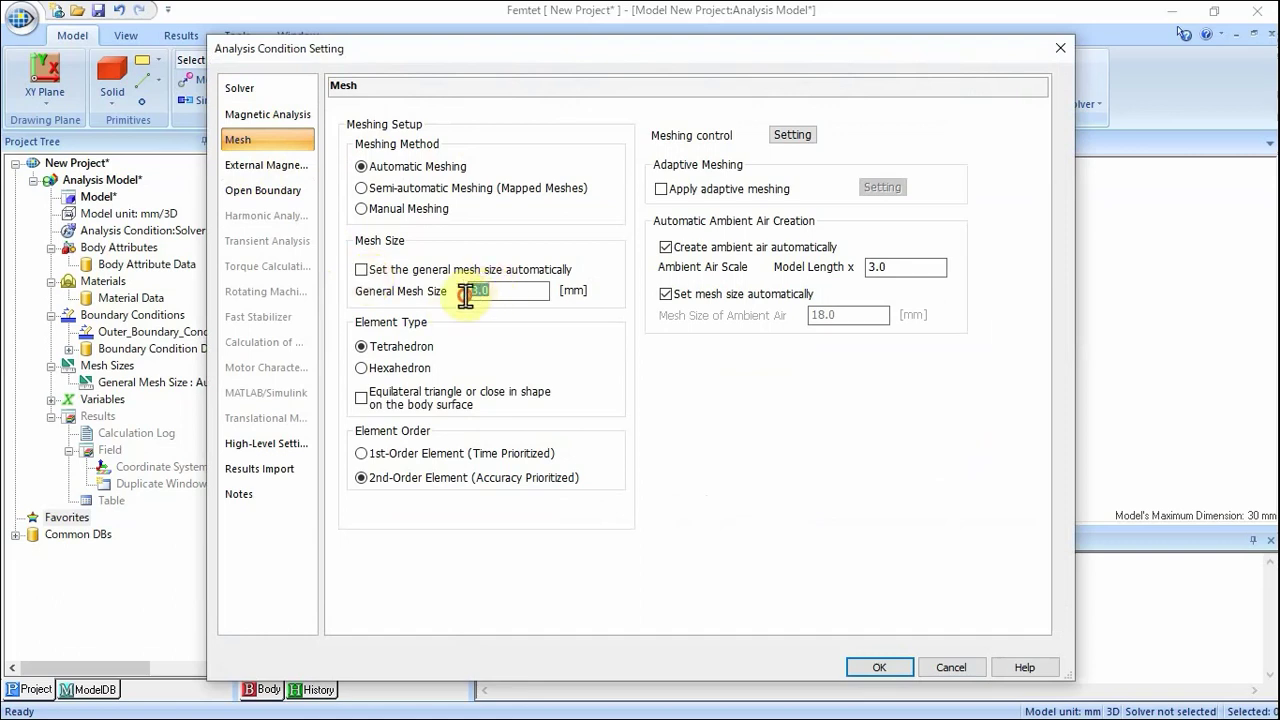
pyautogui.write('2')
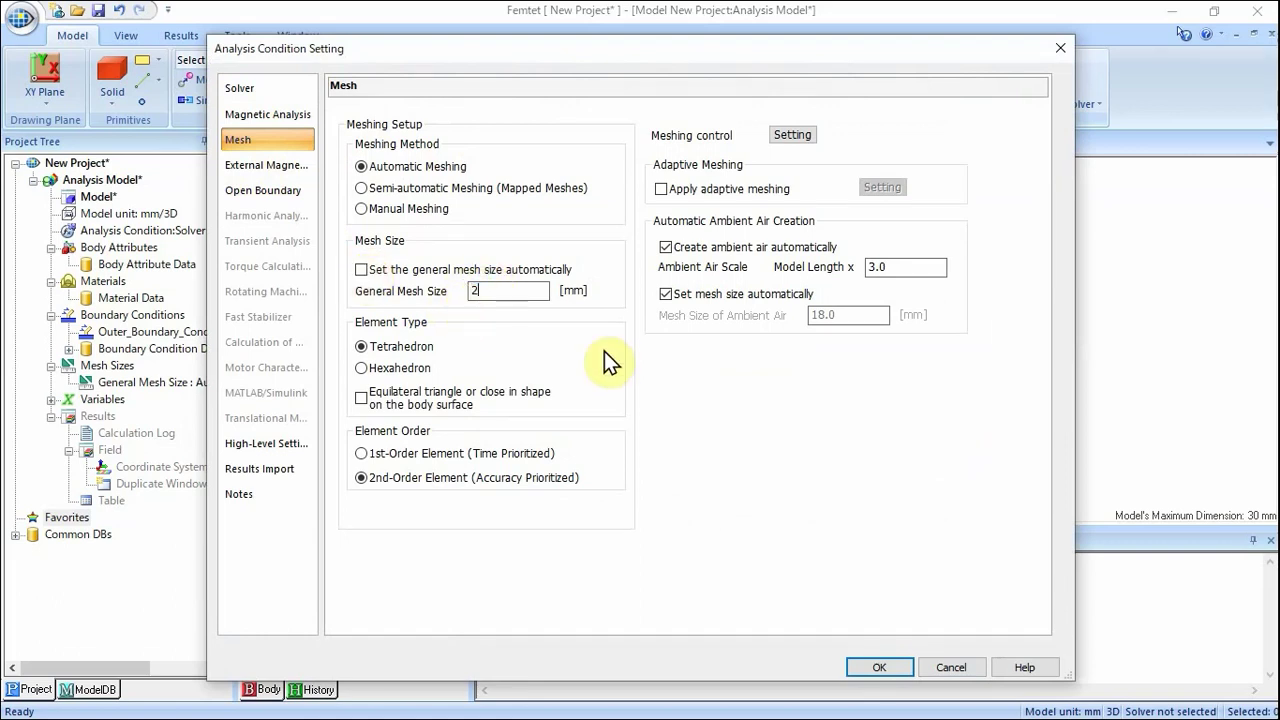
pyautogui.click(864, 667)
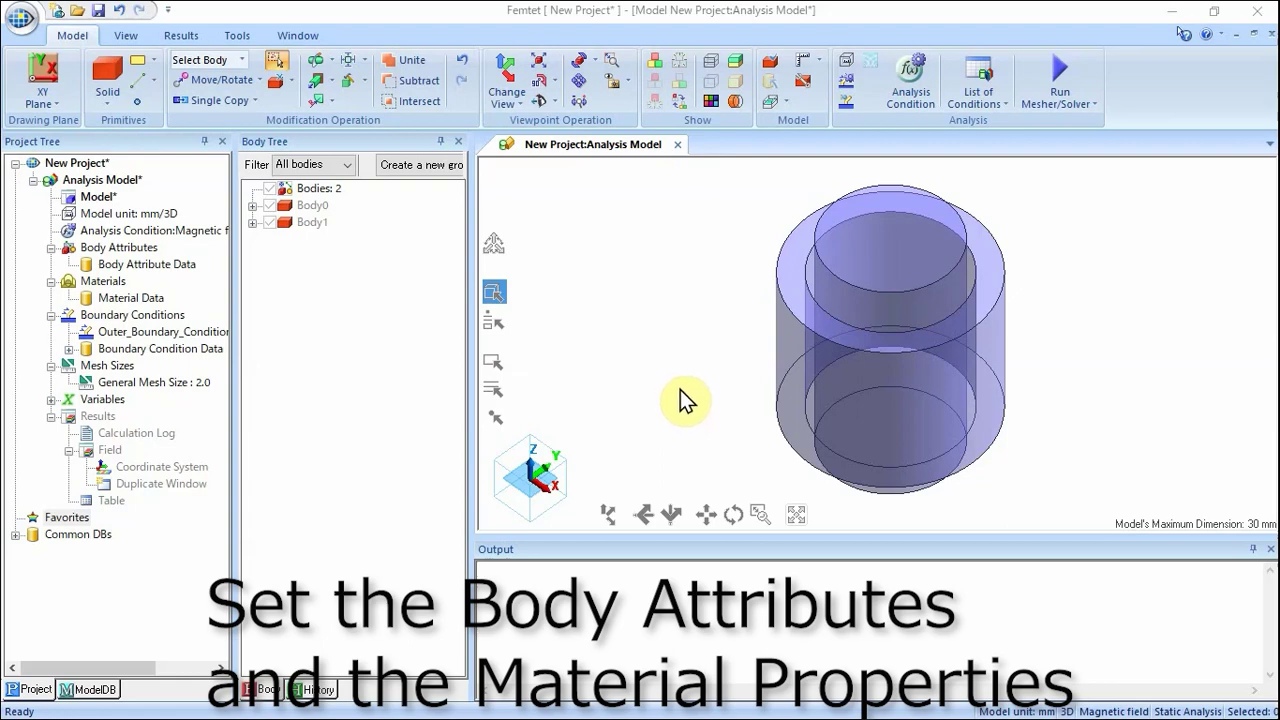
# Open Body Attribute/Material Property for ring Body1 and name the attribute 'coil'
pyautogui.click(799, 320)
pyautogui.rightClick(799, 318)
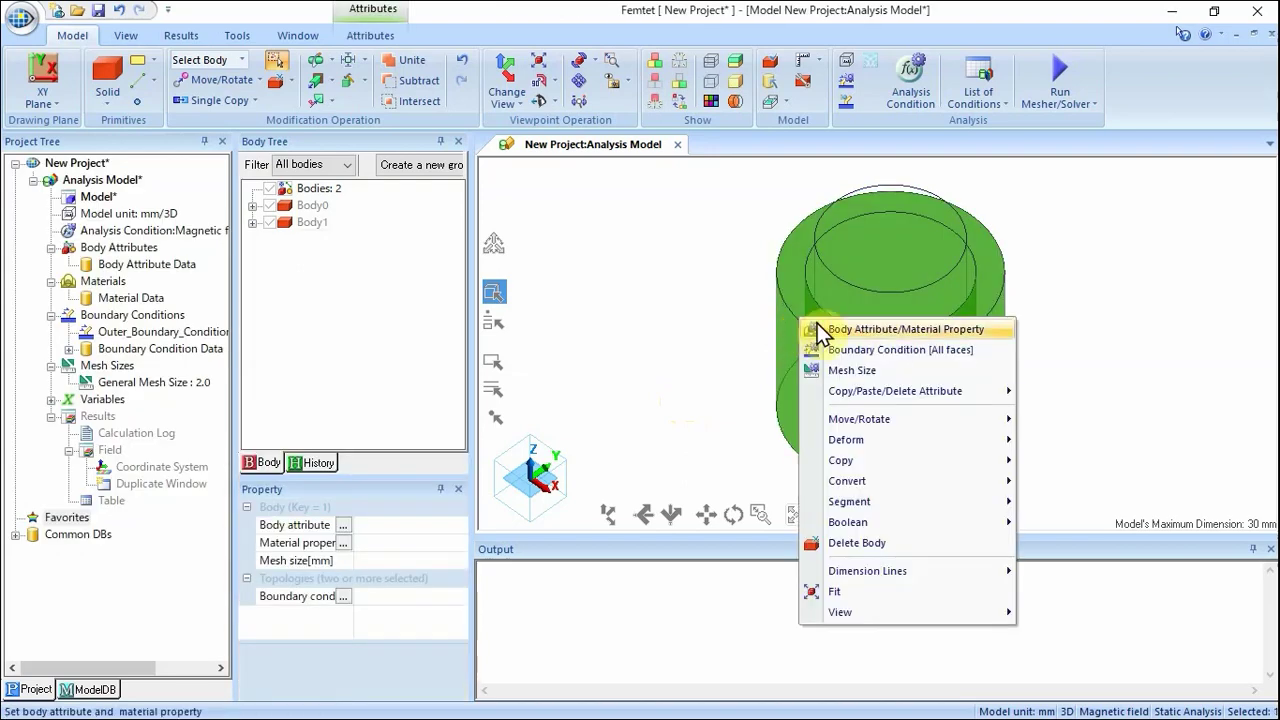
pyautogui.click(822, 328)
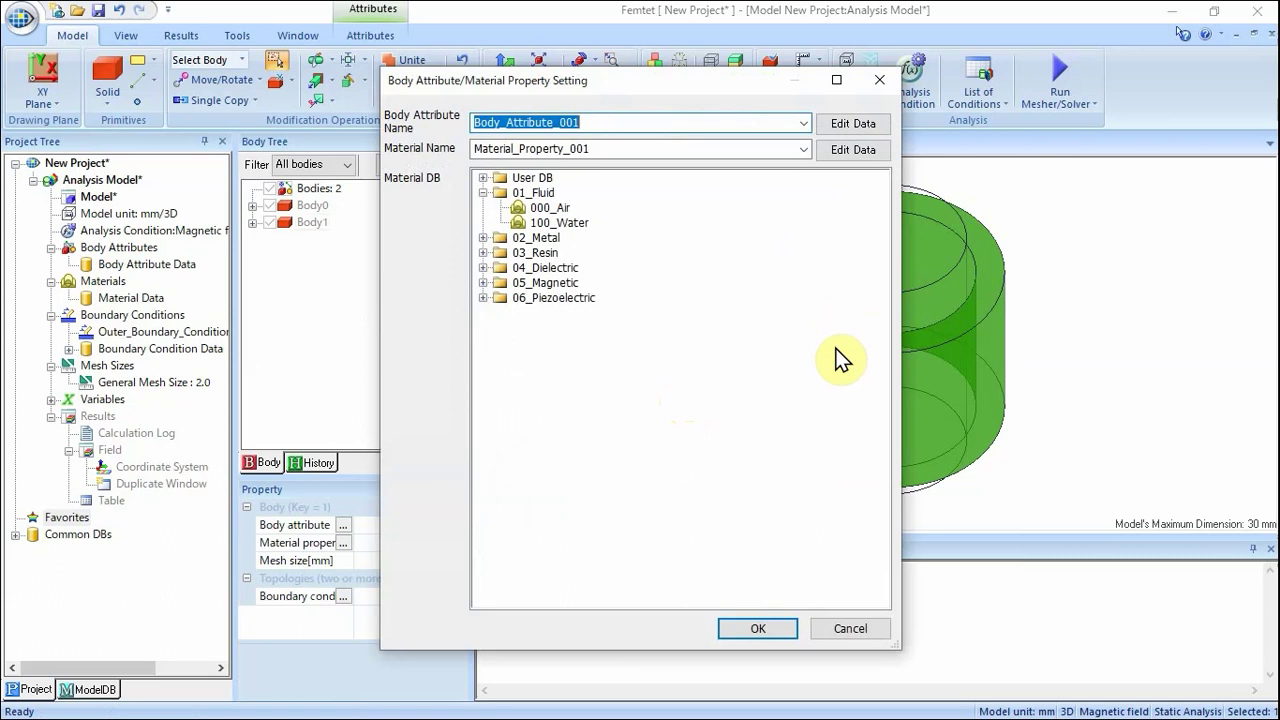
pyautogui.write('coil')
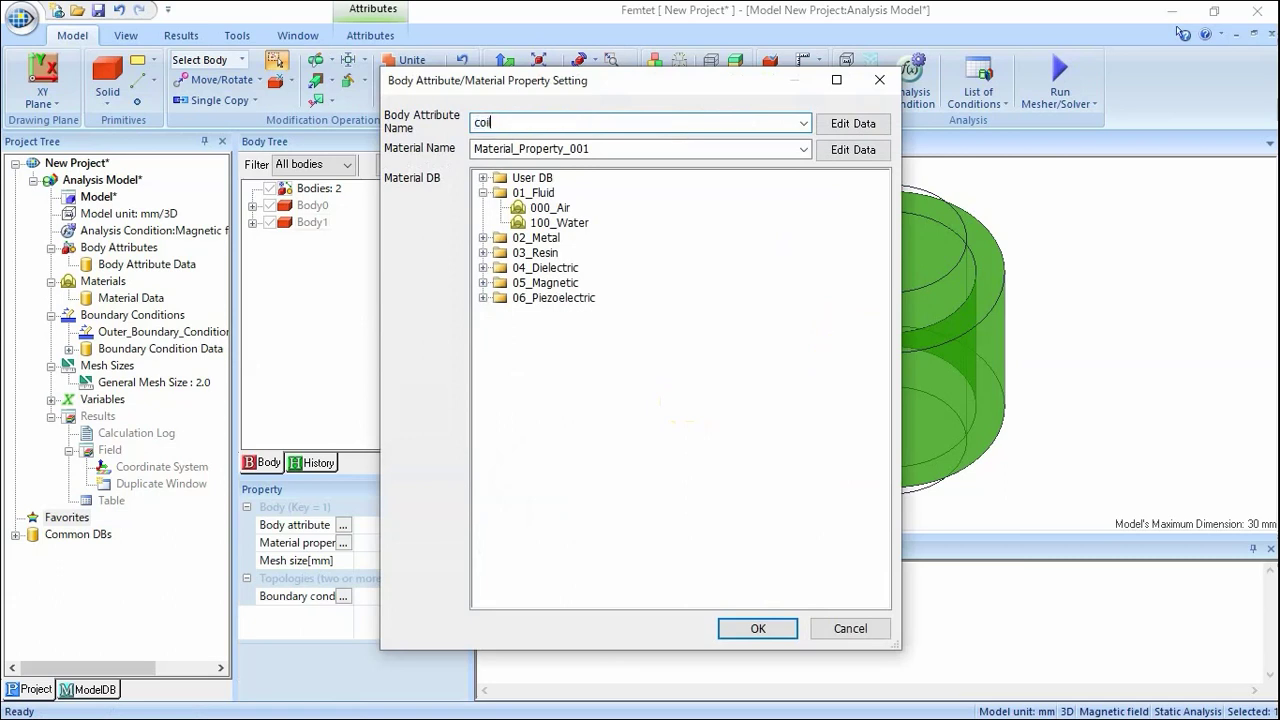
# Set the coil current to 1 A with 100 turns as a loop coil along Z
pyautogui.click(850, 128)
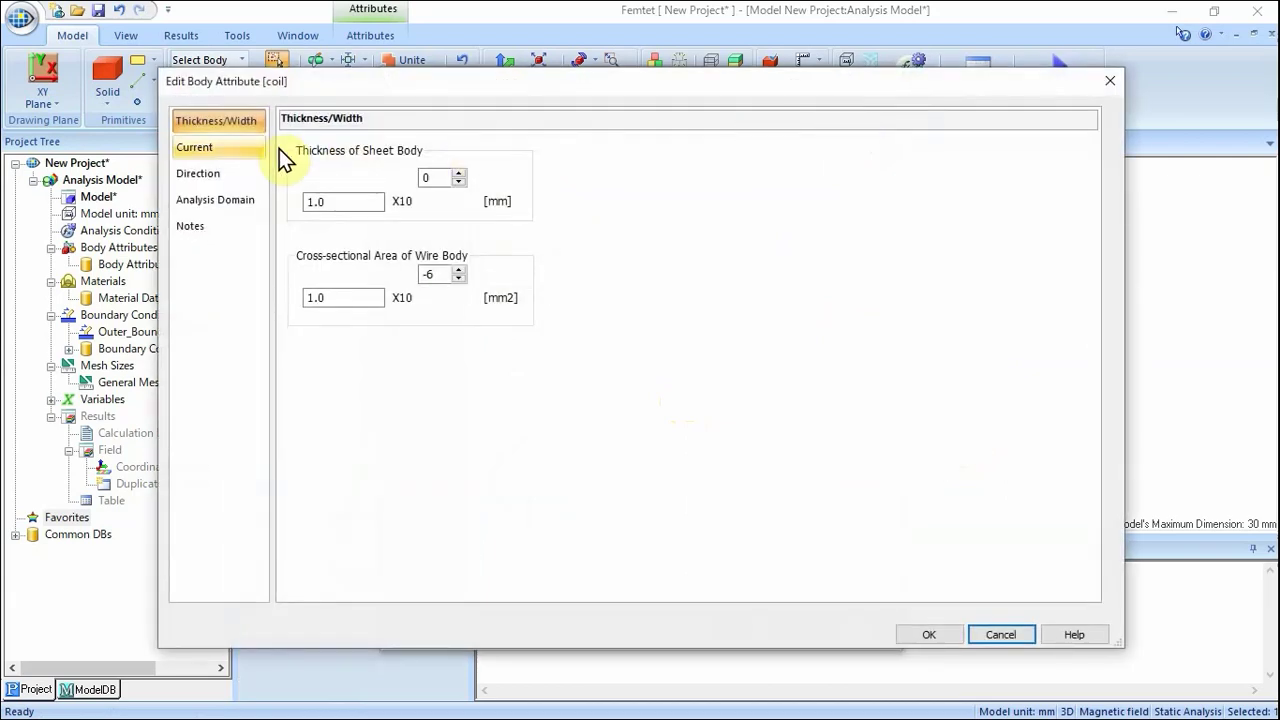
pyautogui.click(232, 149)
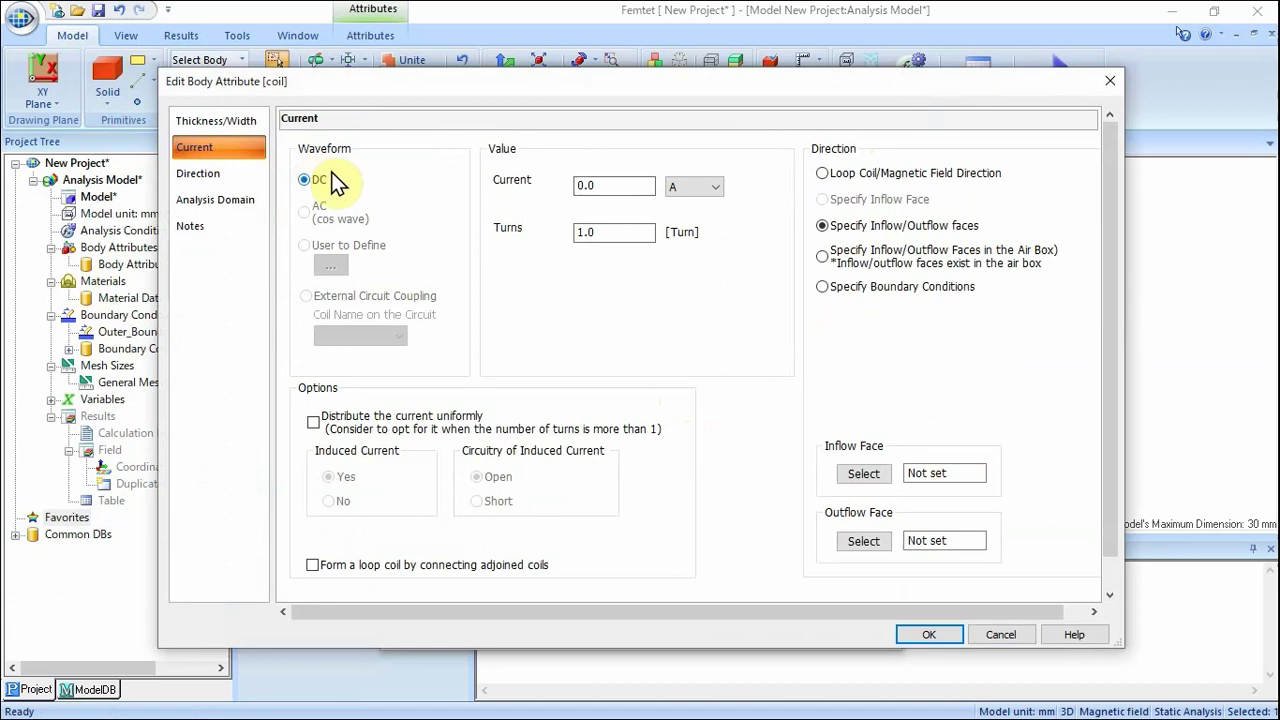
pyautogui.doubleClick(584, 186)
pyautogui.write('1')
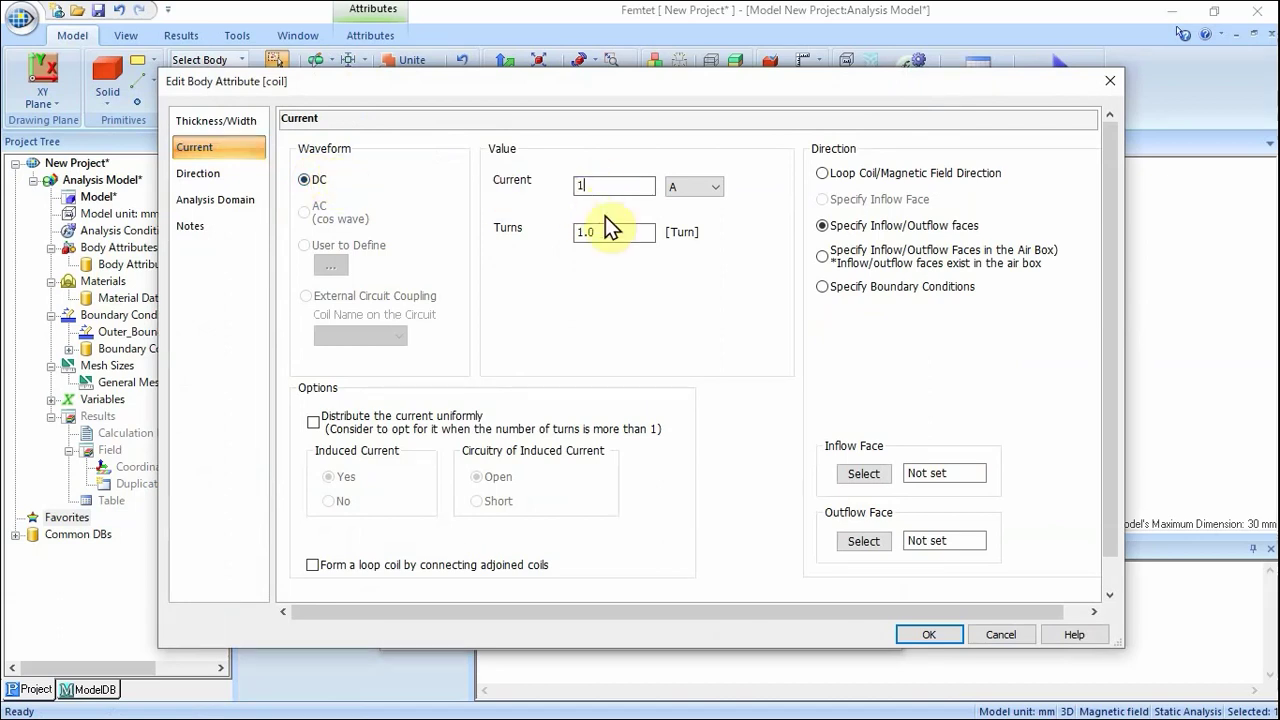
pyautogui.moveTo(614, 231); pyautogui.dragTo(566, 231)
pyautogui.write('100')
pyautogui.click(824, 174)
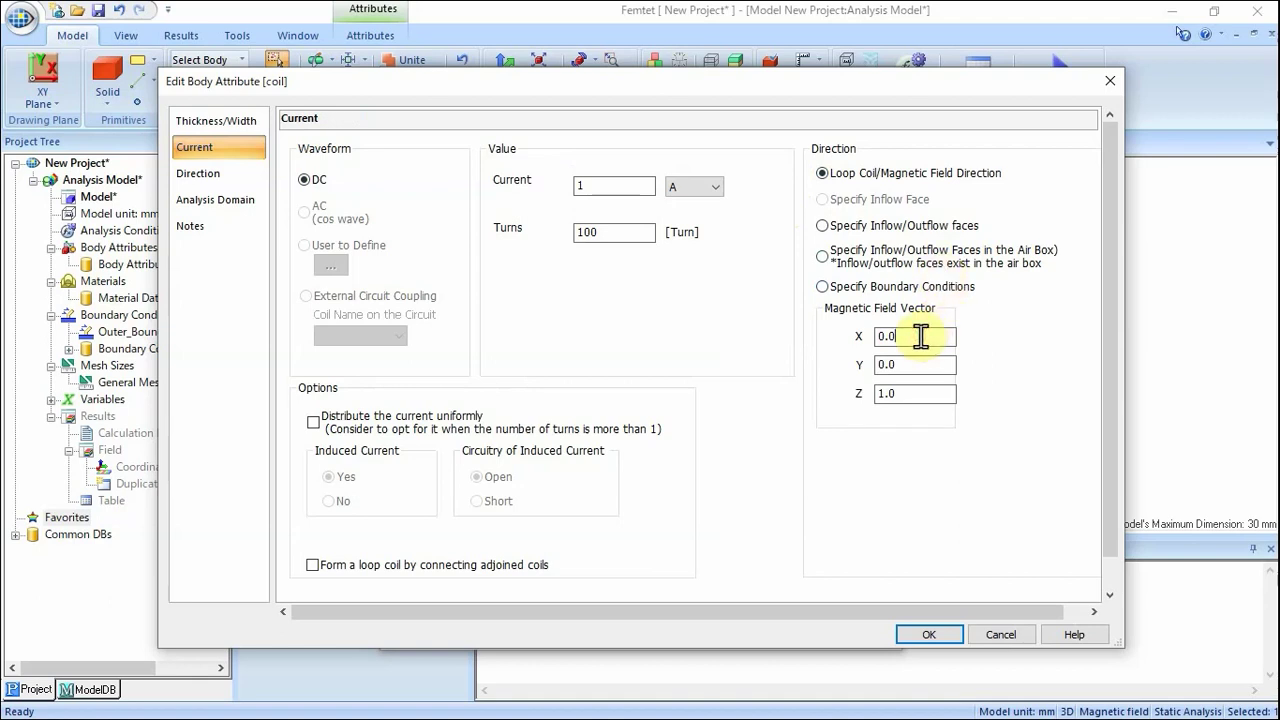
pyautogui.click(915, 368)
pyautogui.click(926, 398)
pyautogui.click(929, 635)
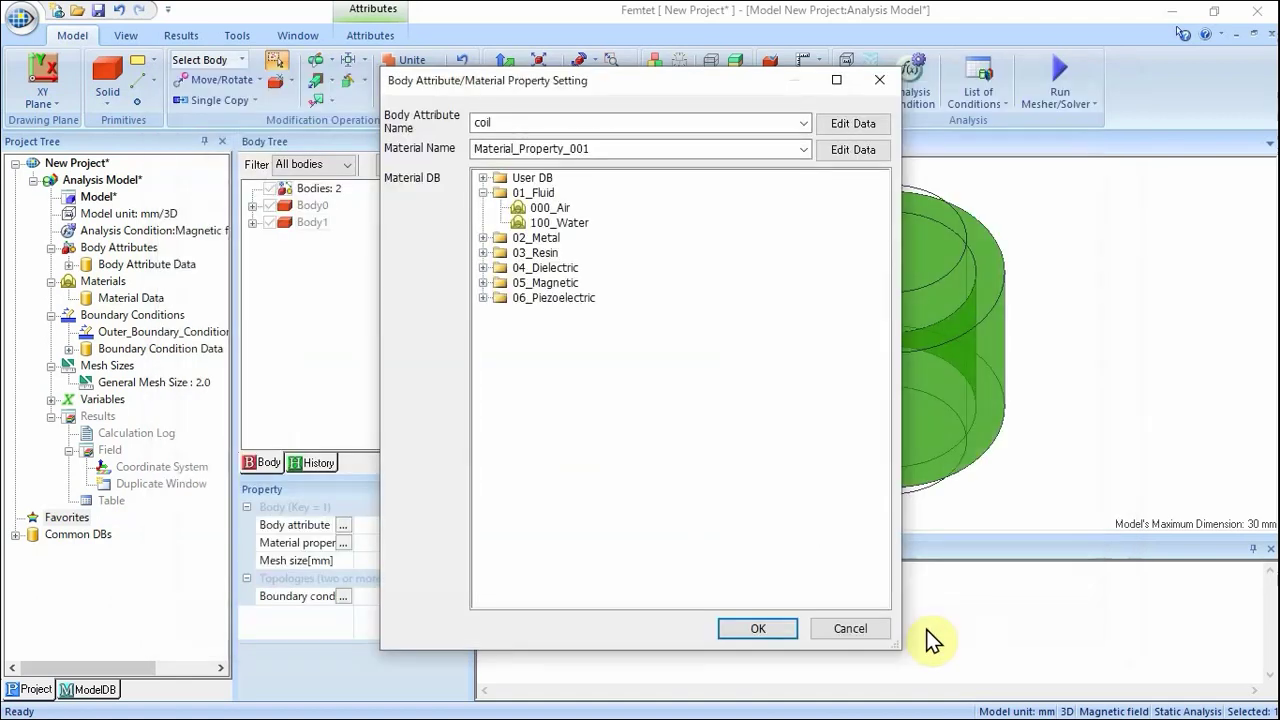
# Name the material 'cu', make it a 6×10^7 S/m conductor, and apply
pyautogui.doubleClick(682, 153)
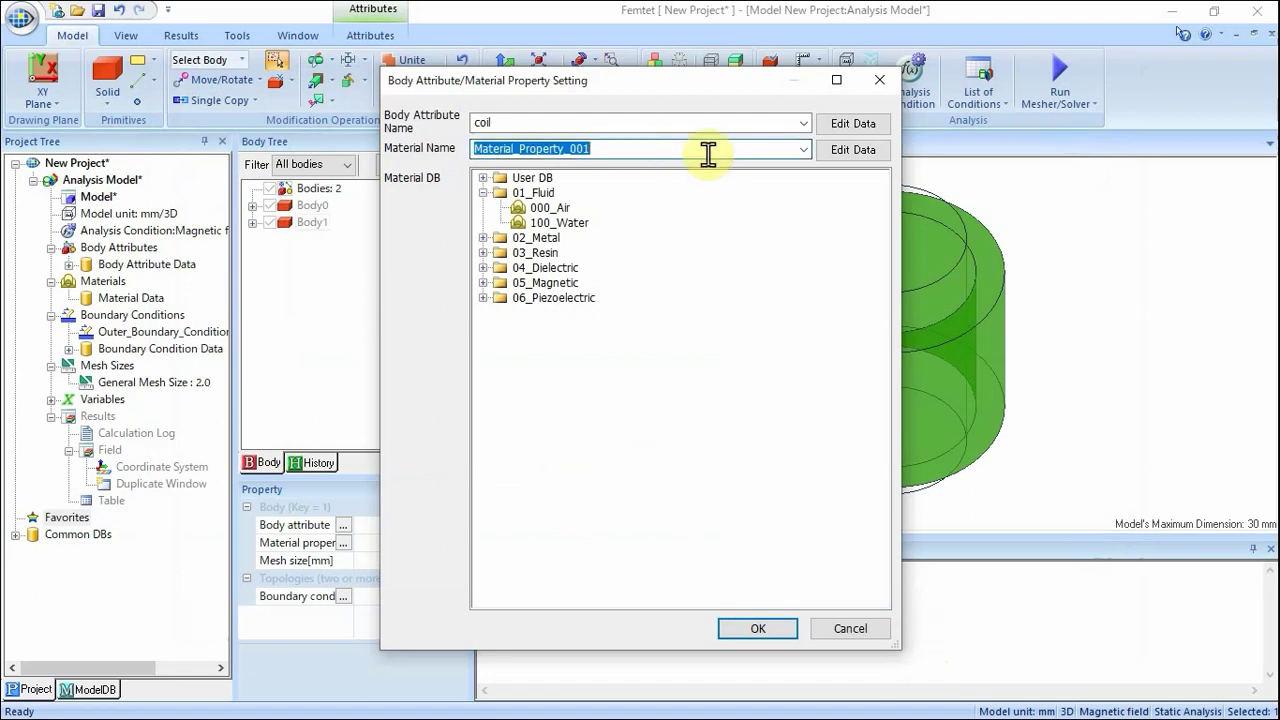
pyautogui.write('cu')
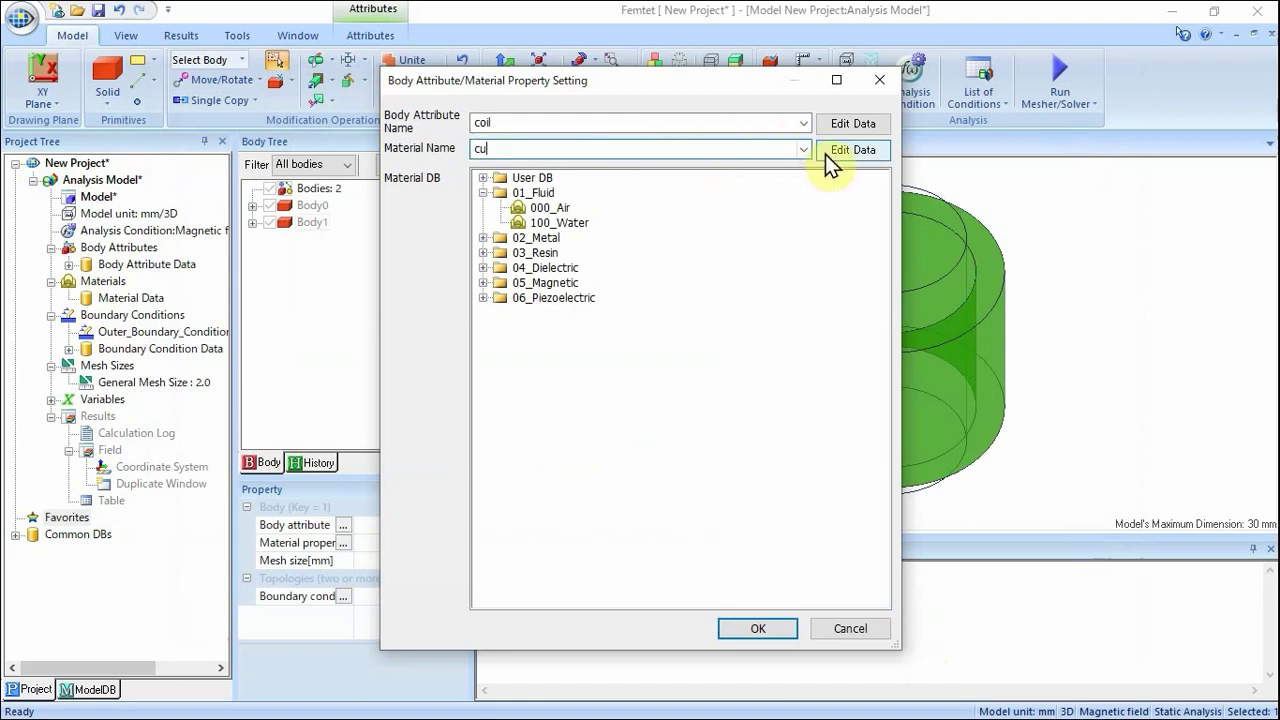
pyautogui.click(831, 150)
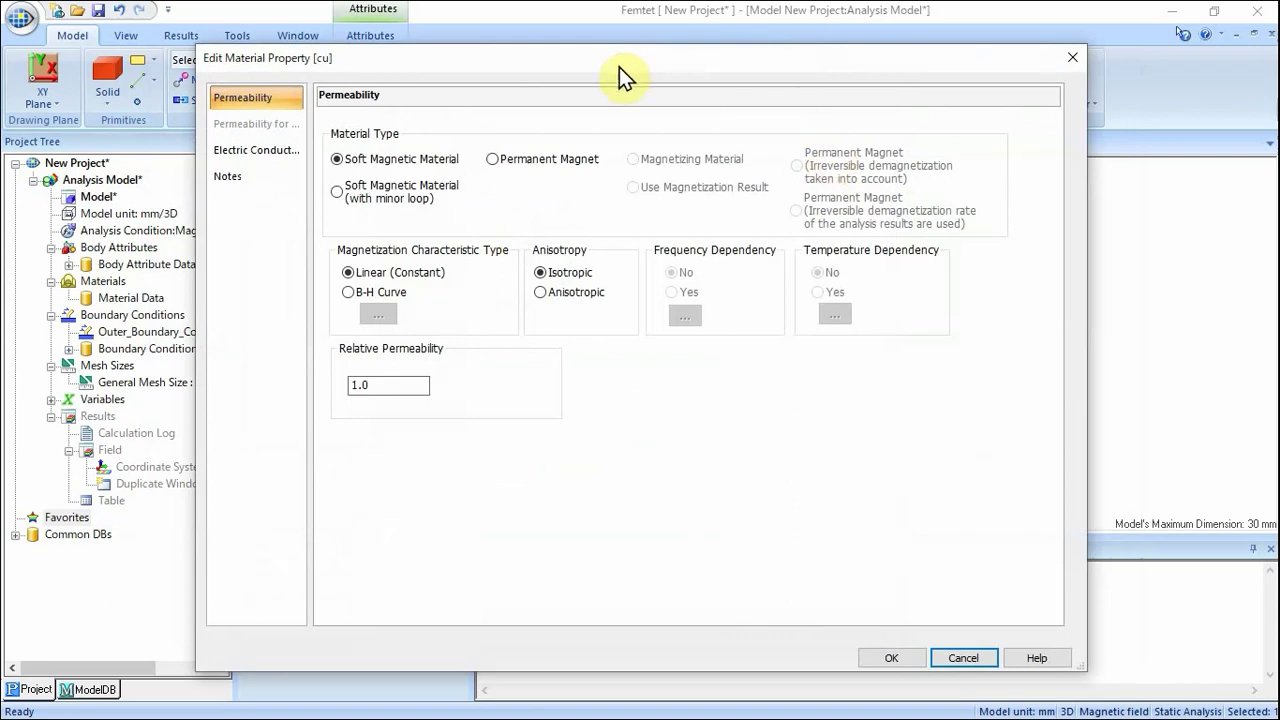
pyautogui.click(258, 150)
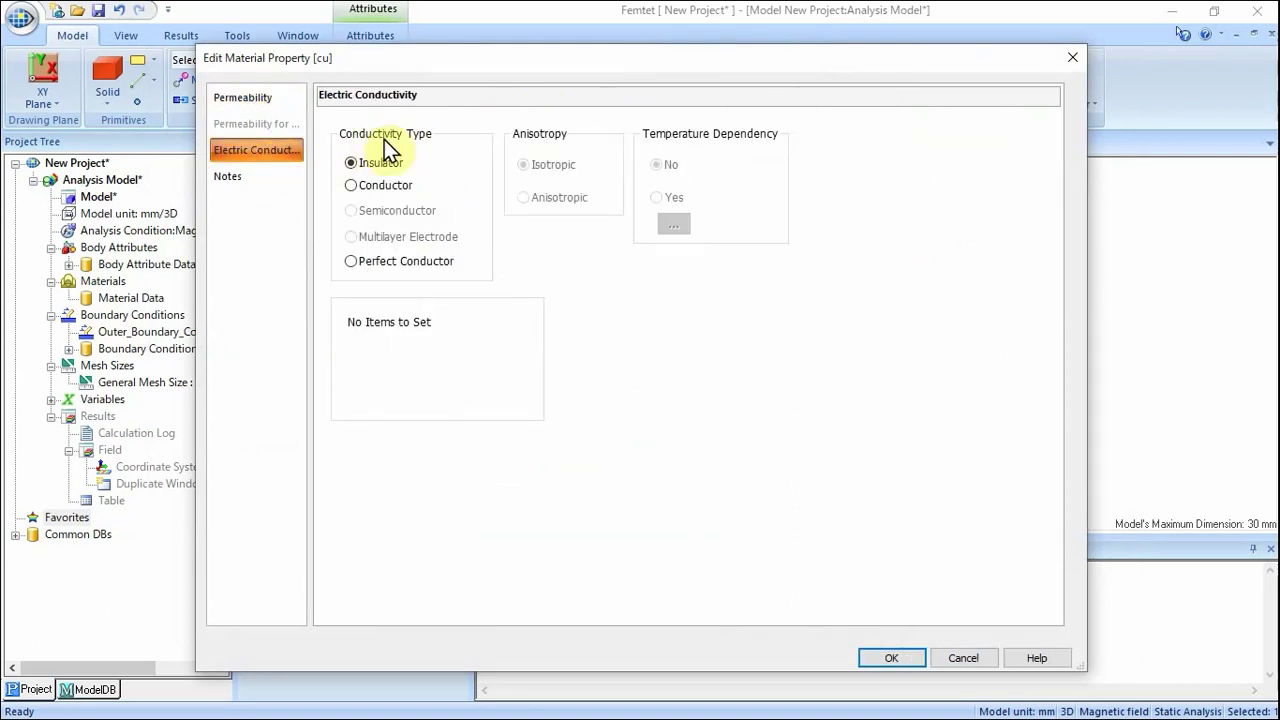
pyautogui.click(352, 186)
pyautogui.click(395, 336)
pyautogui.write('6')
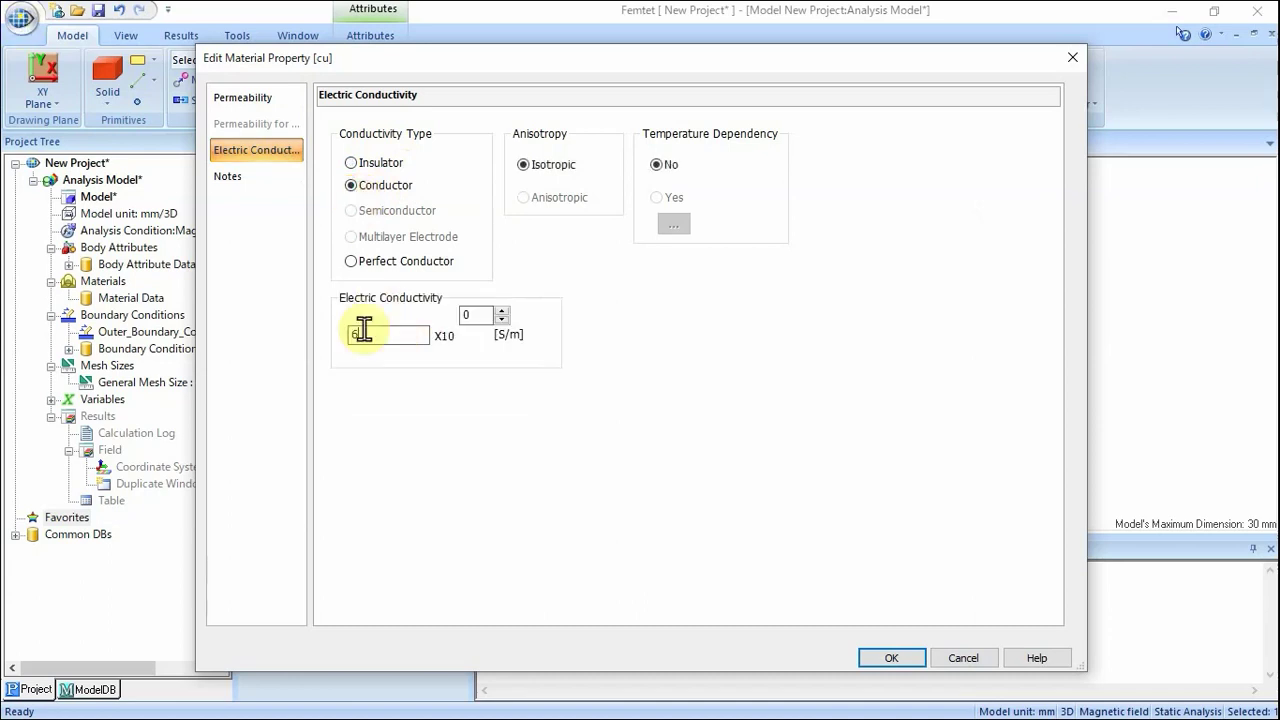
pyautogui.click(501, 310)
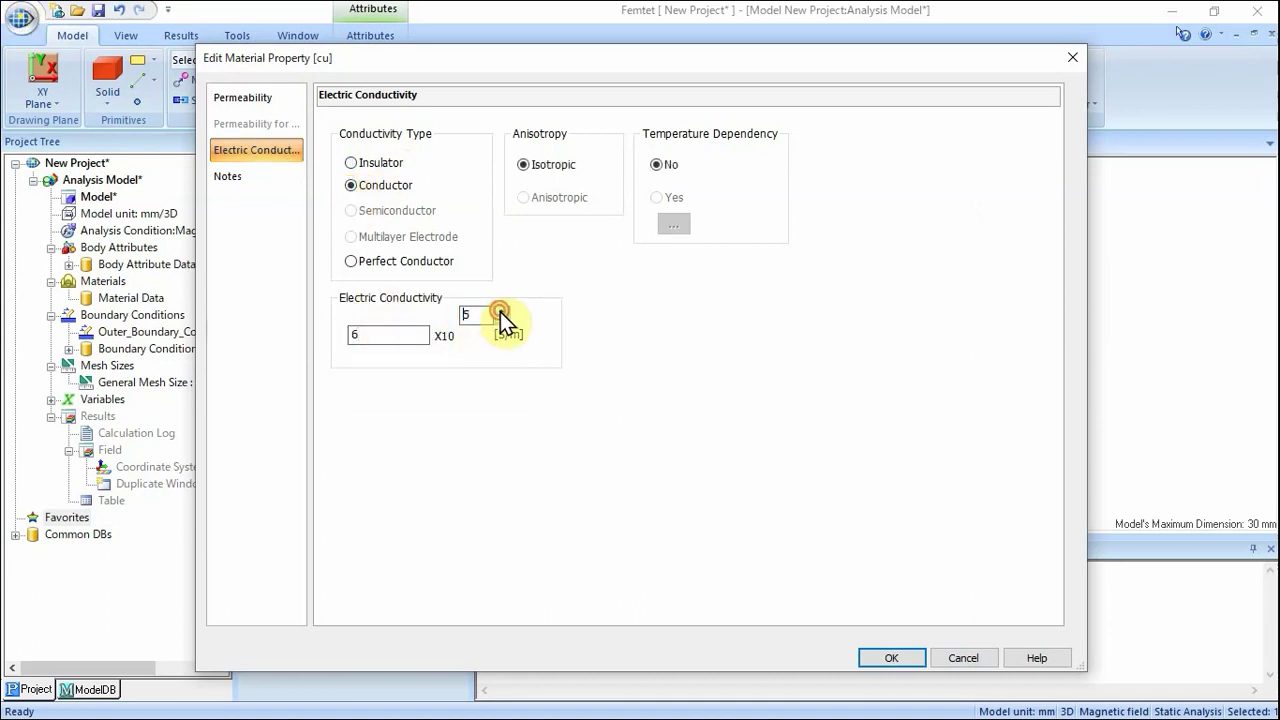
pyautogui.click(501, 310)
pyautogui.click(875, 658)
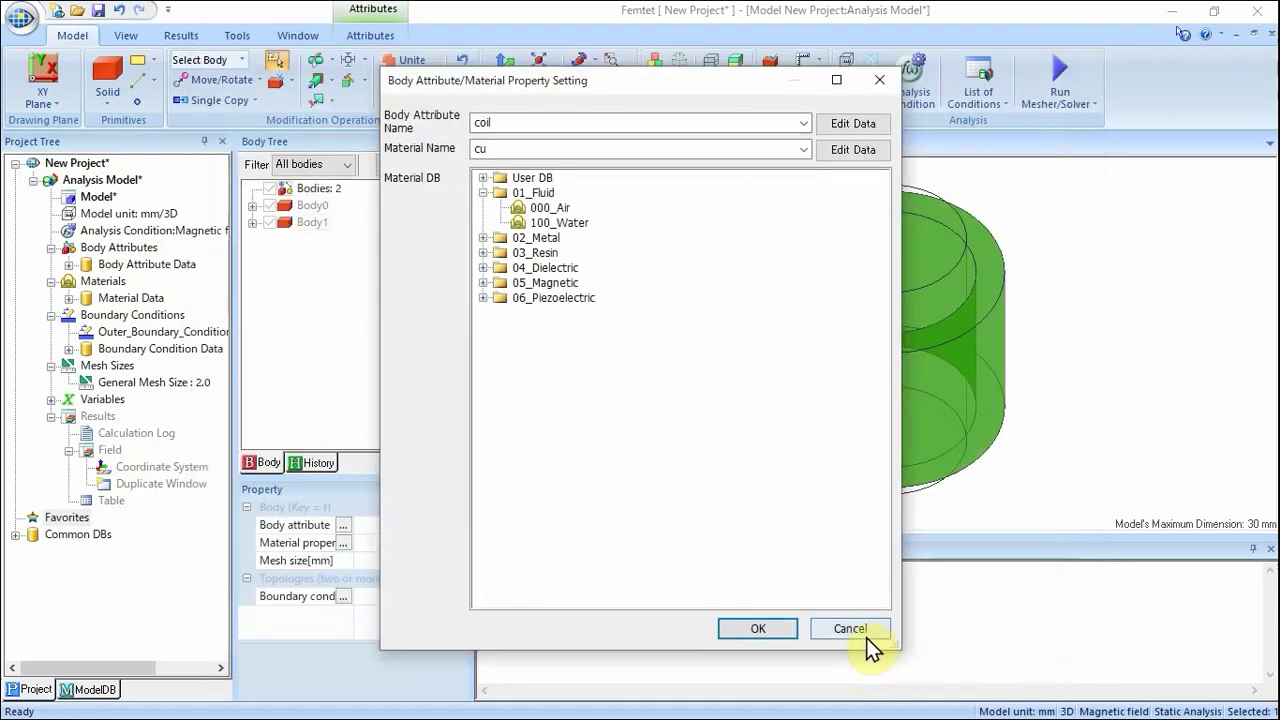
pyautogui.click(759, 627)
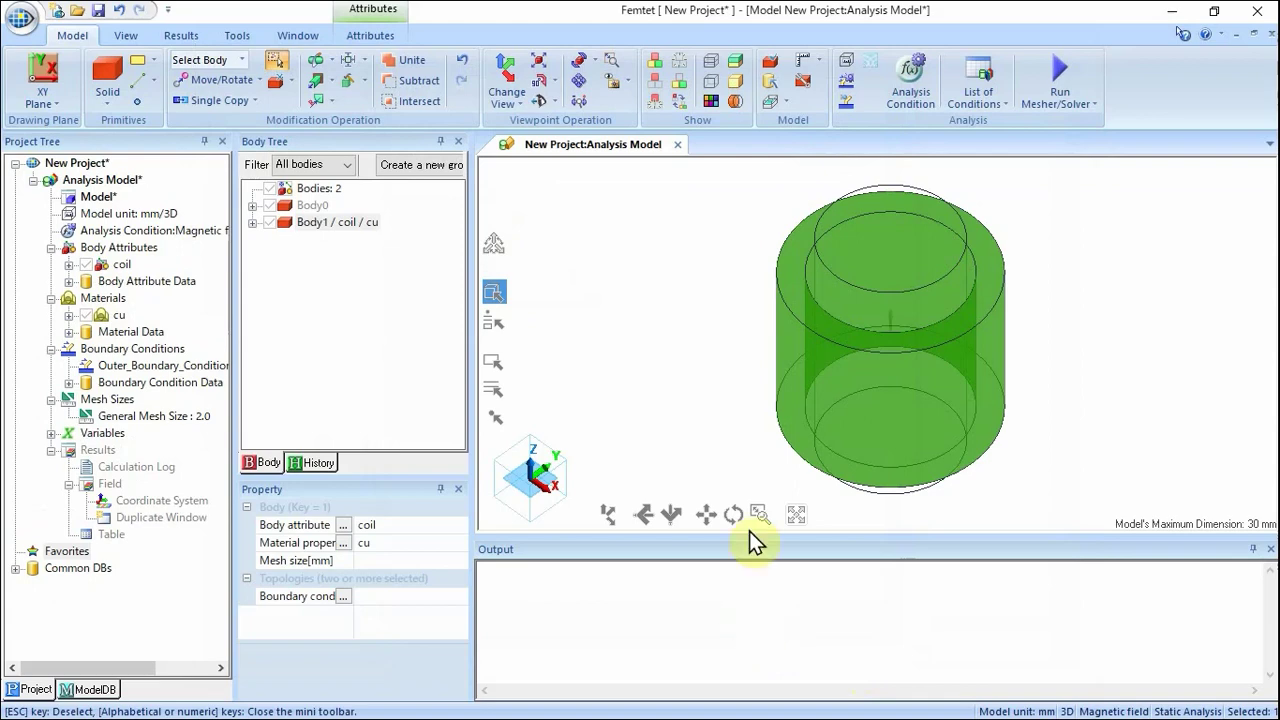
# Open Body0's attribute settings and name both its attribute and material 'core'
pyautogui.click(676, 364)
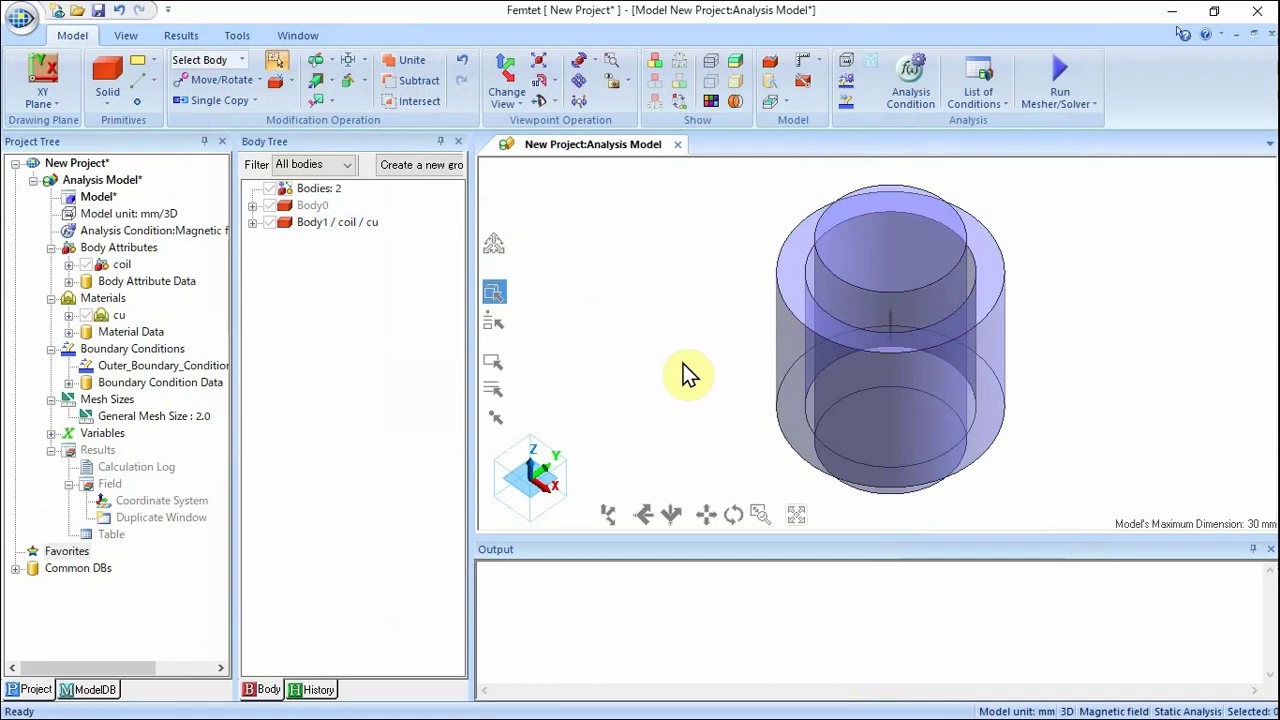
pyautogui.click(880, 244)
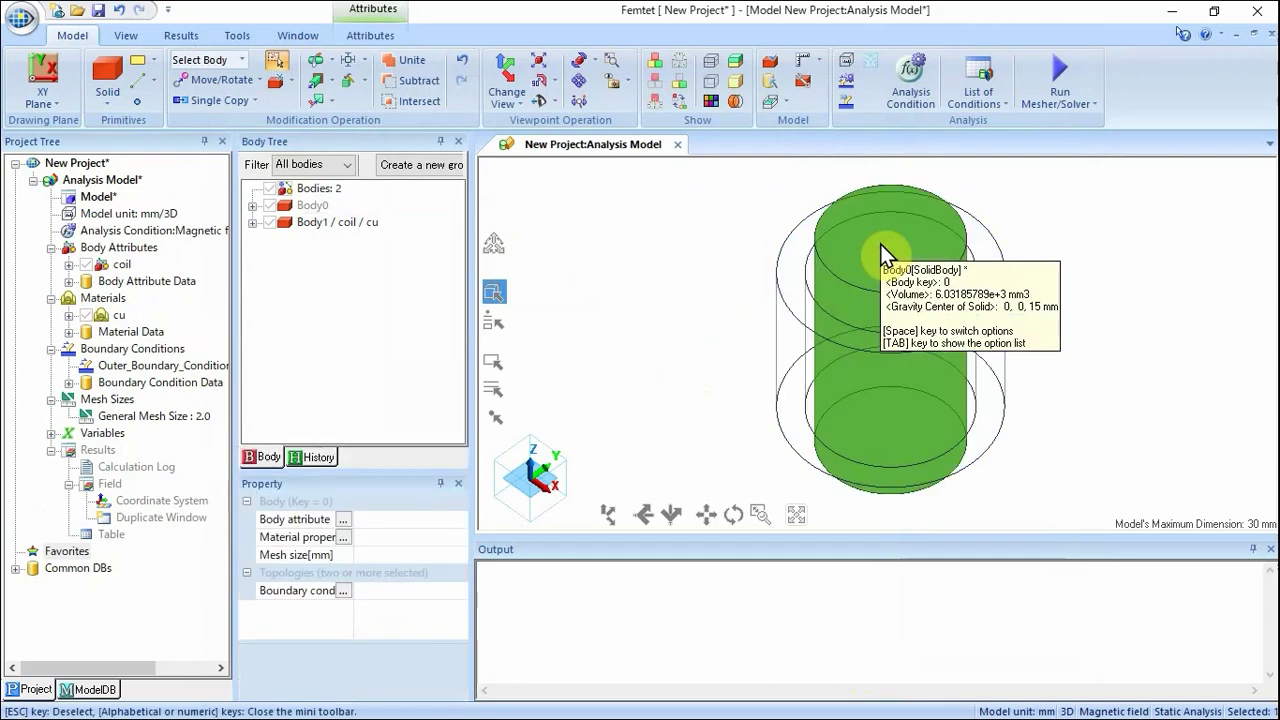
pyautogui.rightClick(880, 244)
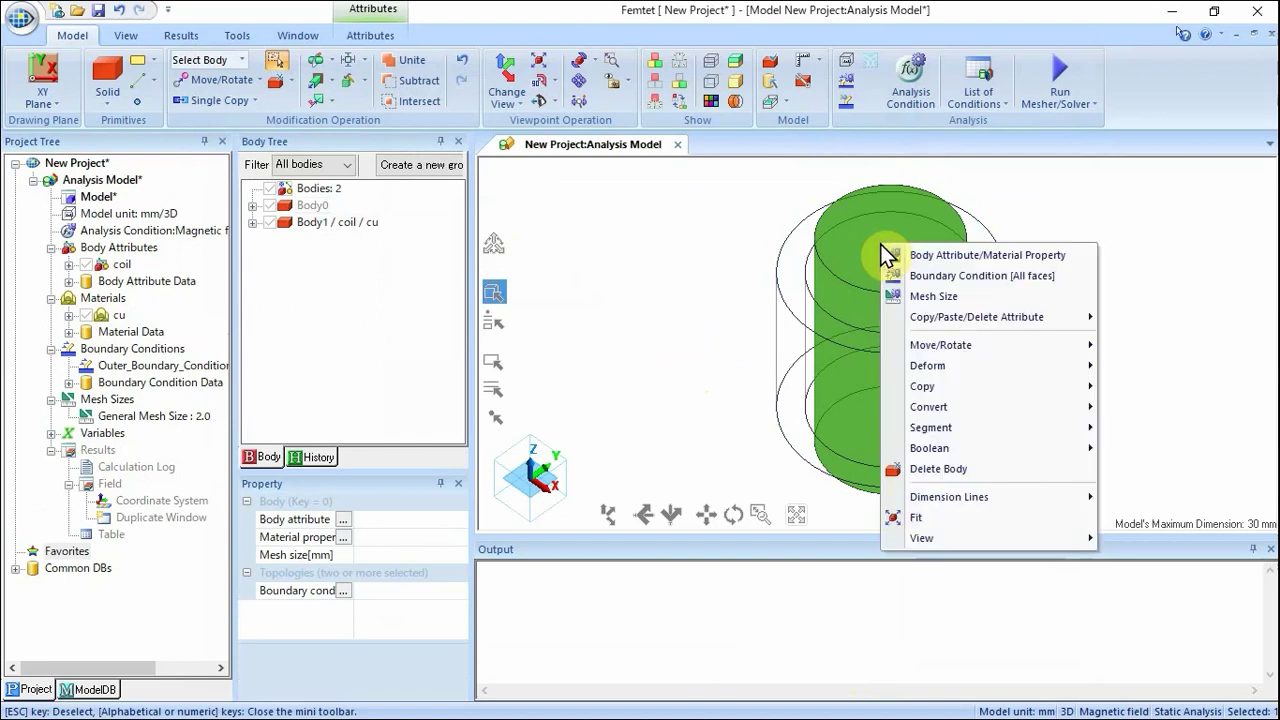
pyautogui.click(908, 255)
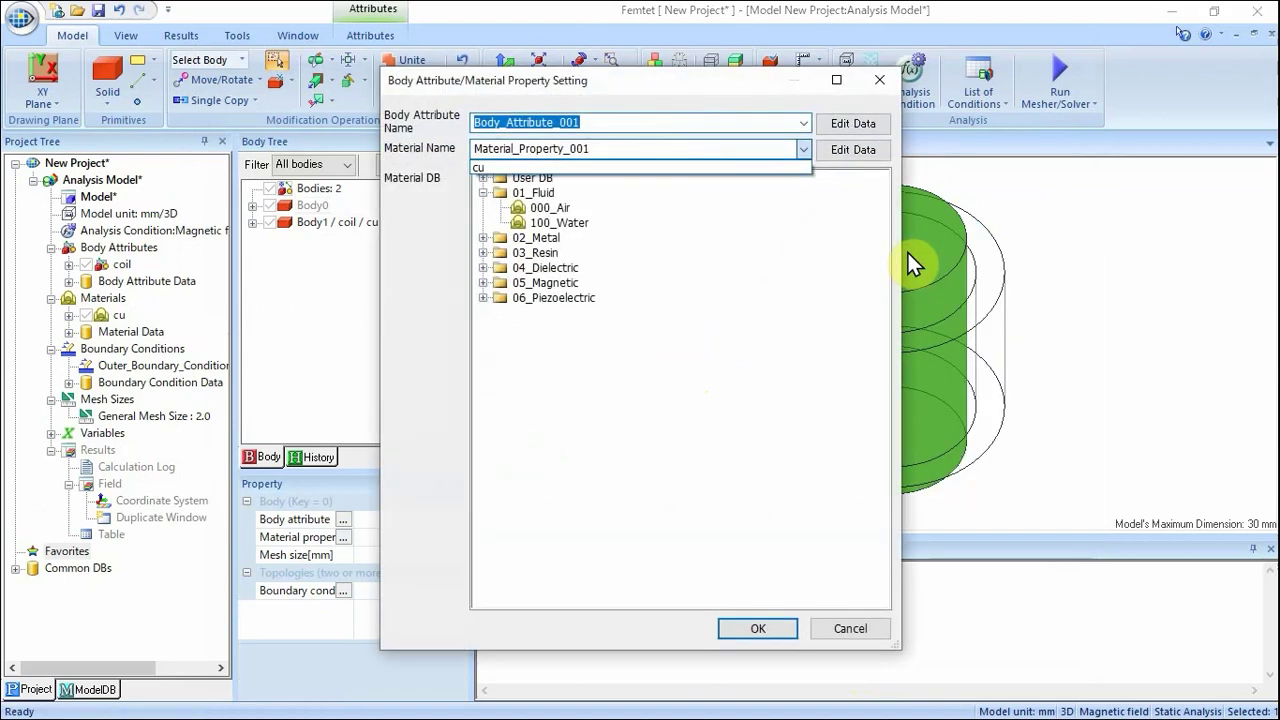
pyautogui.click(620, 125)
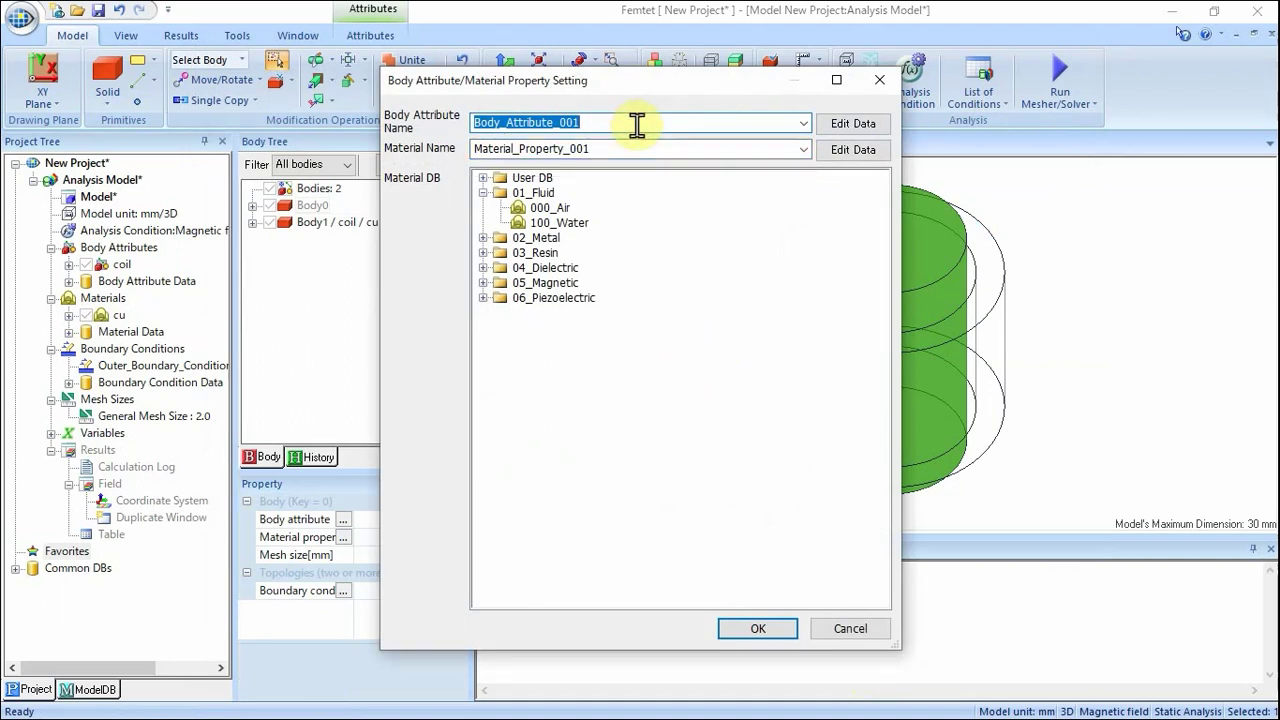
pyautogui.write('core')
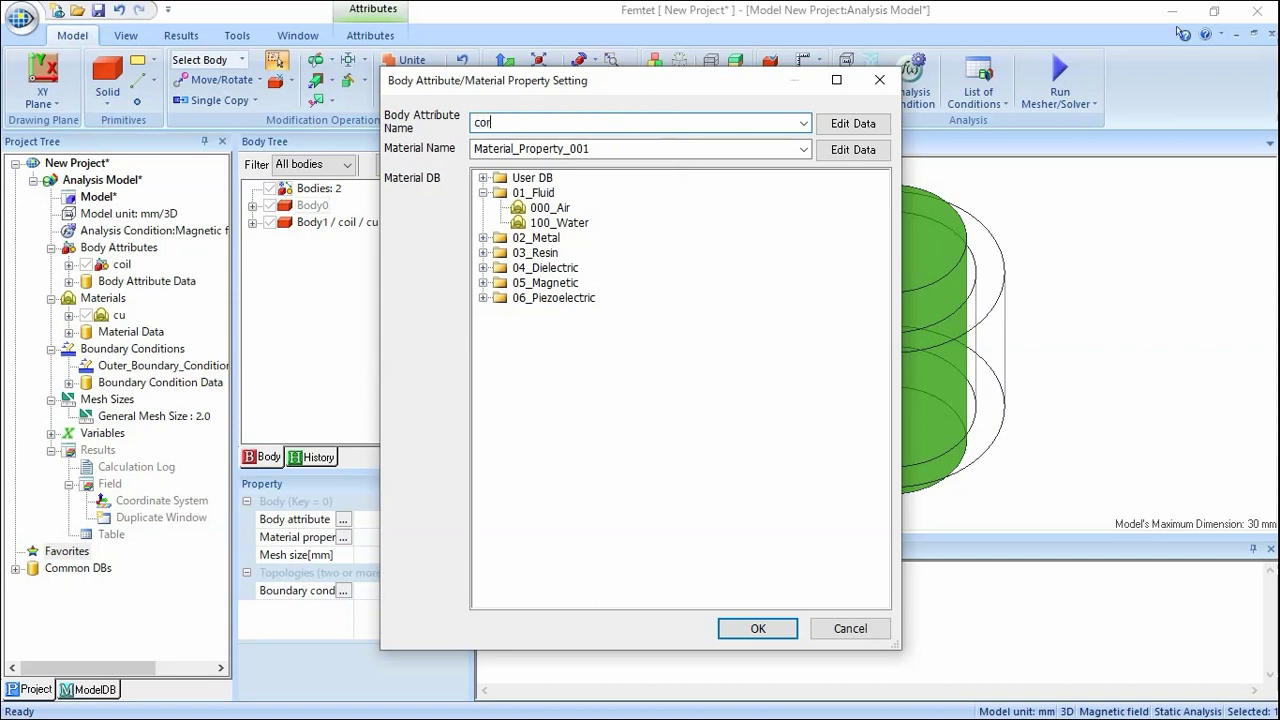
pyautogui.click(682, 148)
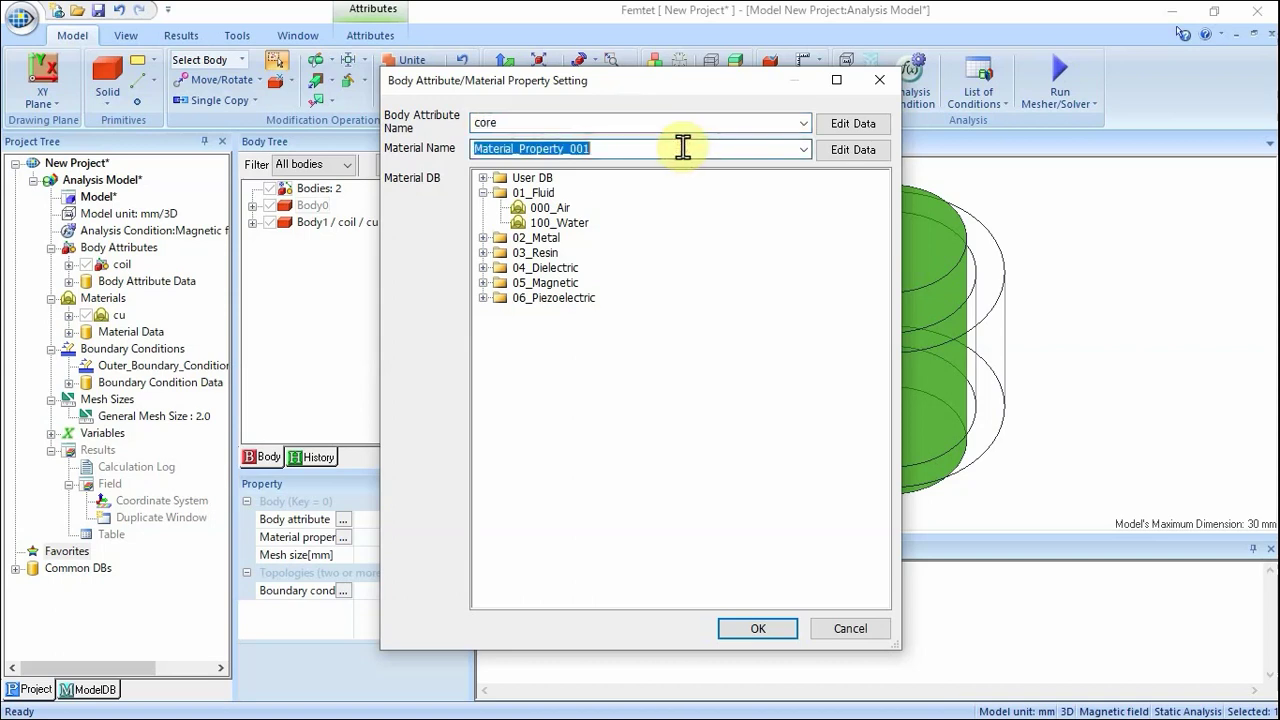
pyautogui.write('core')
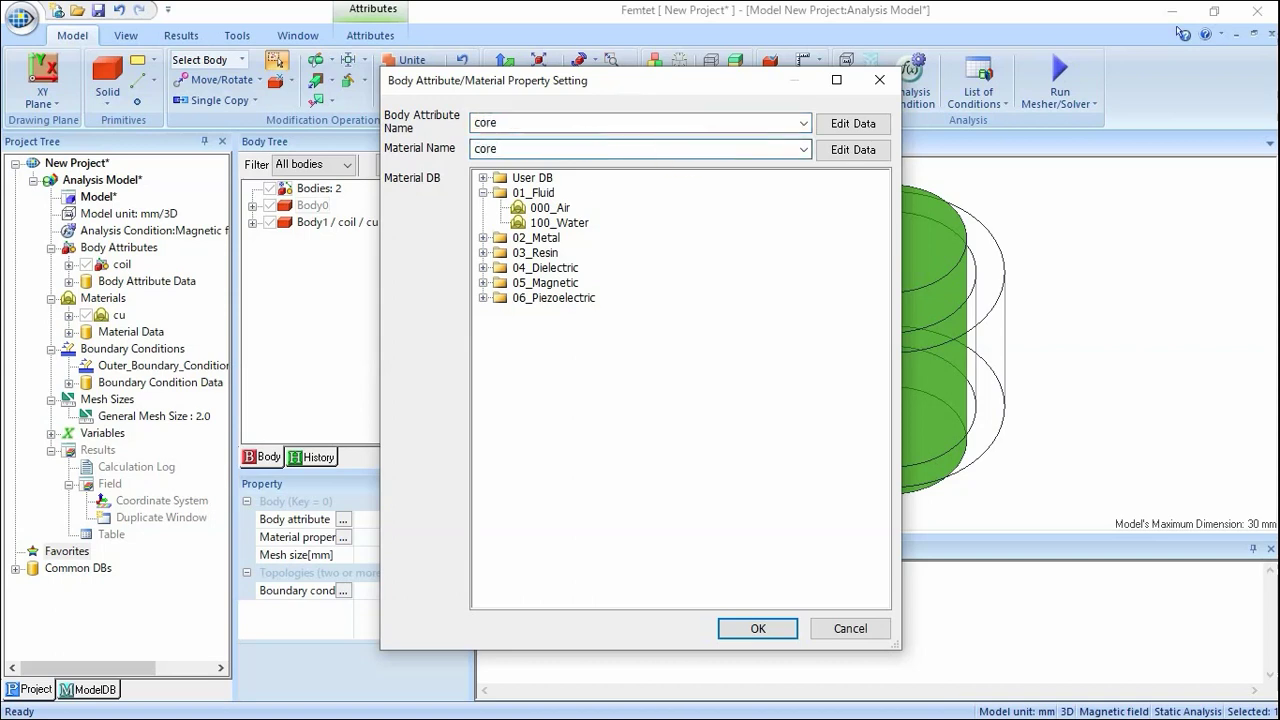
# Set the core material's relative permeability to 5000 and apply it to Body0
pyautogui.click(845, 150)
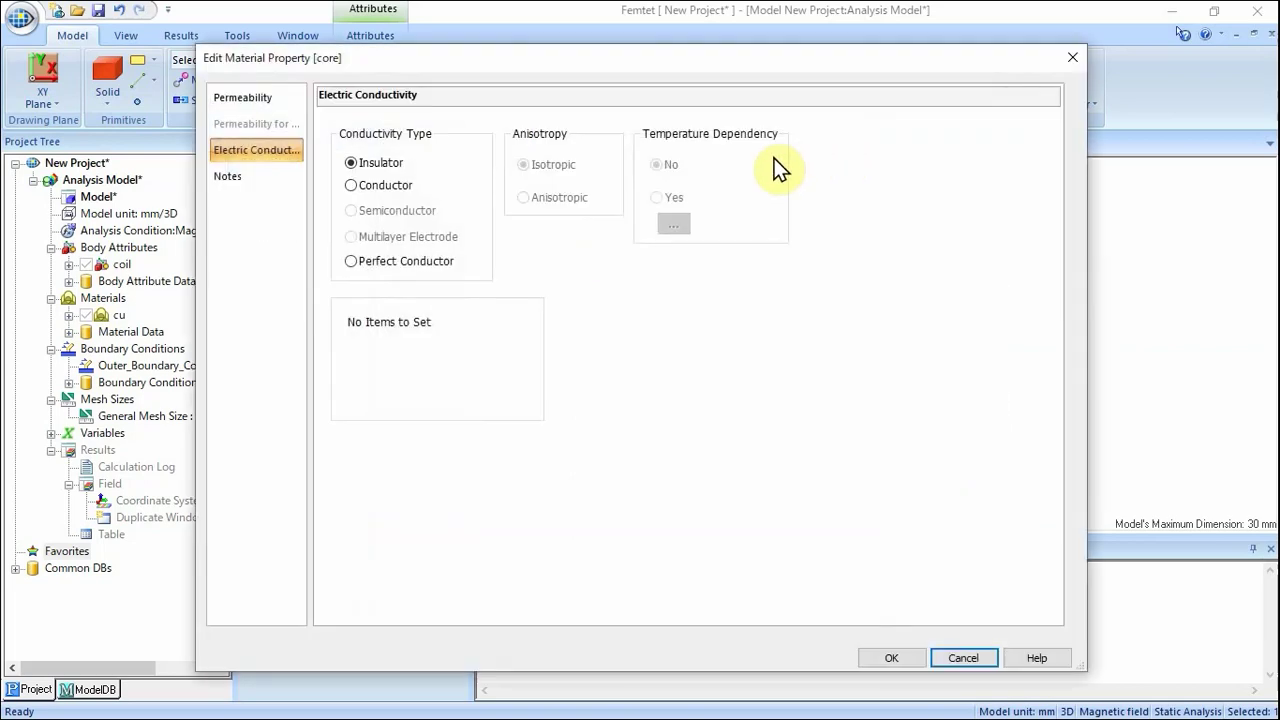
pyautogui.click(272, 103)
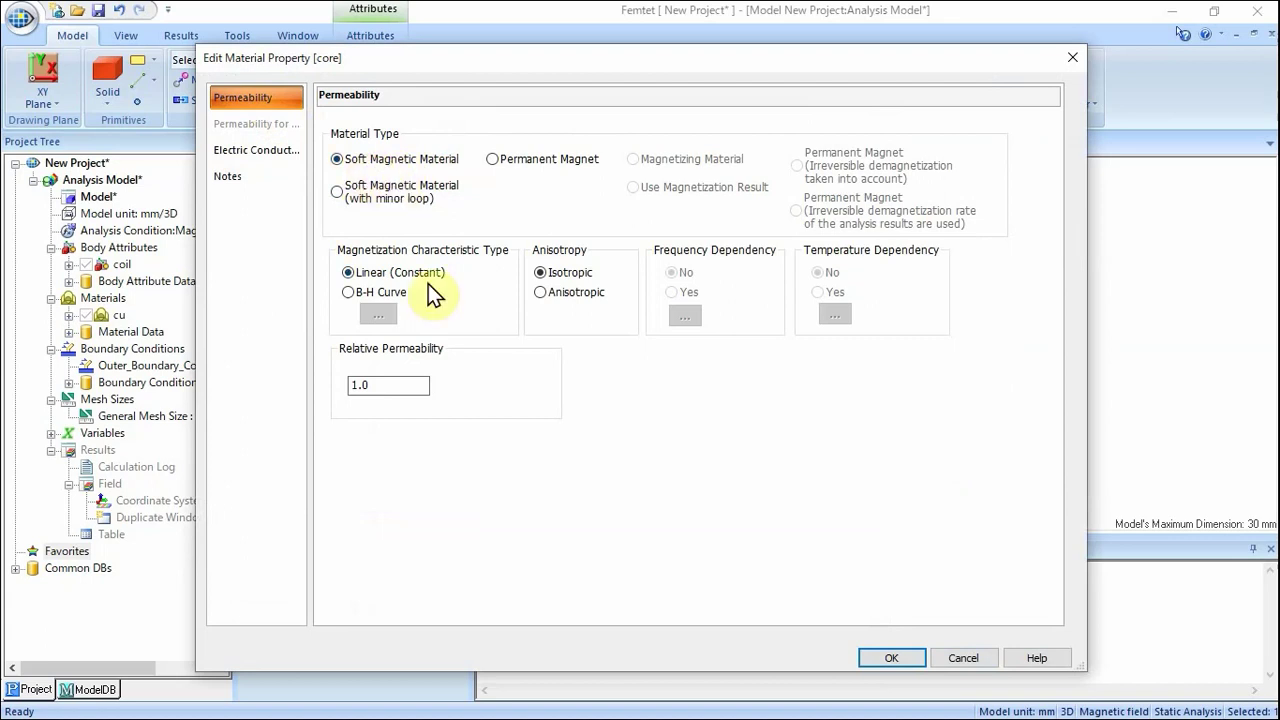
pyautogui.doubleClick(401, 377)
pyautogui.write('50')
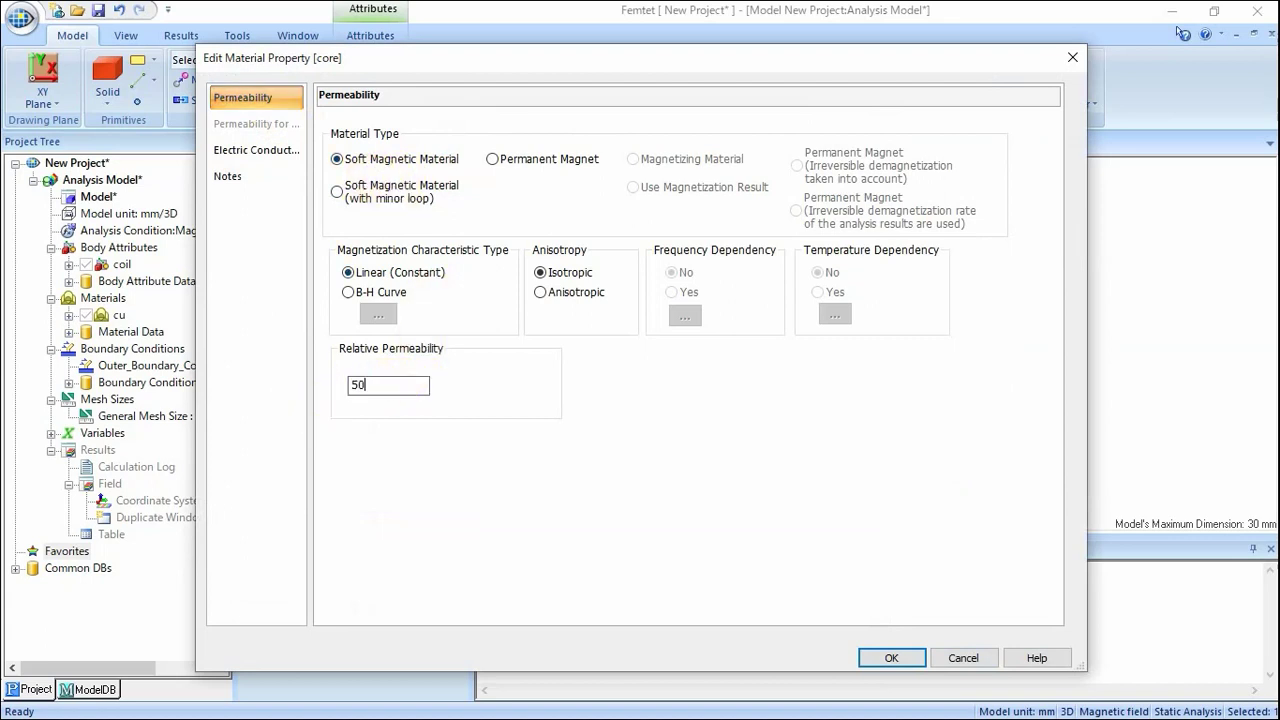
pyautogui.write('00')
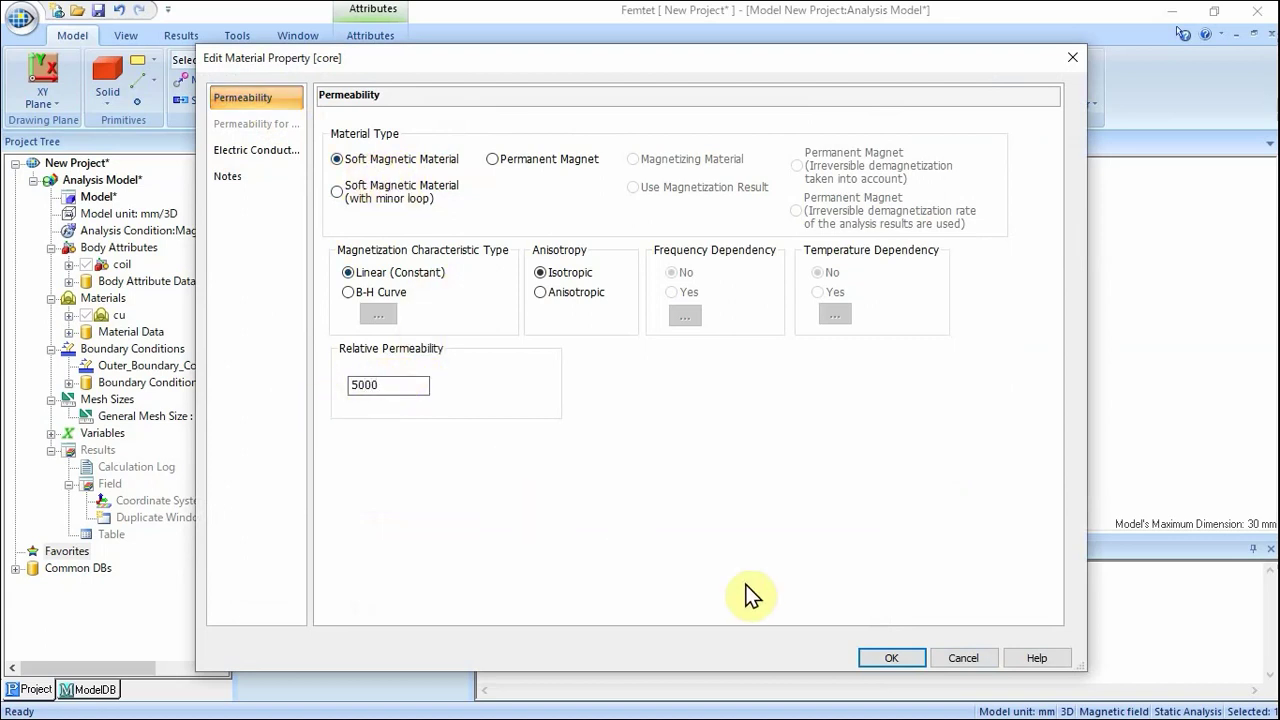
pyautogui.click(889, 652)
pyautogui.click(764, 630)
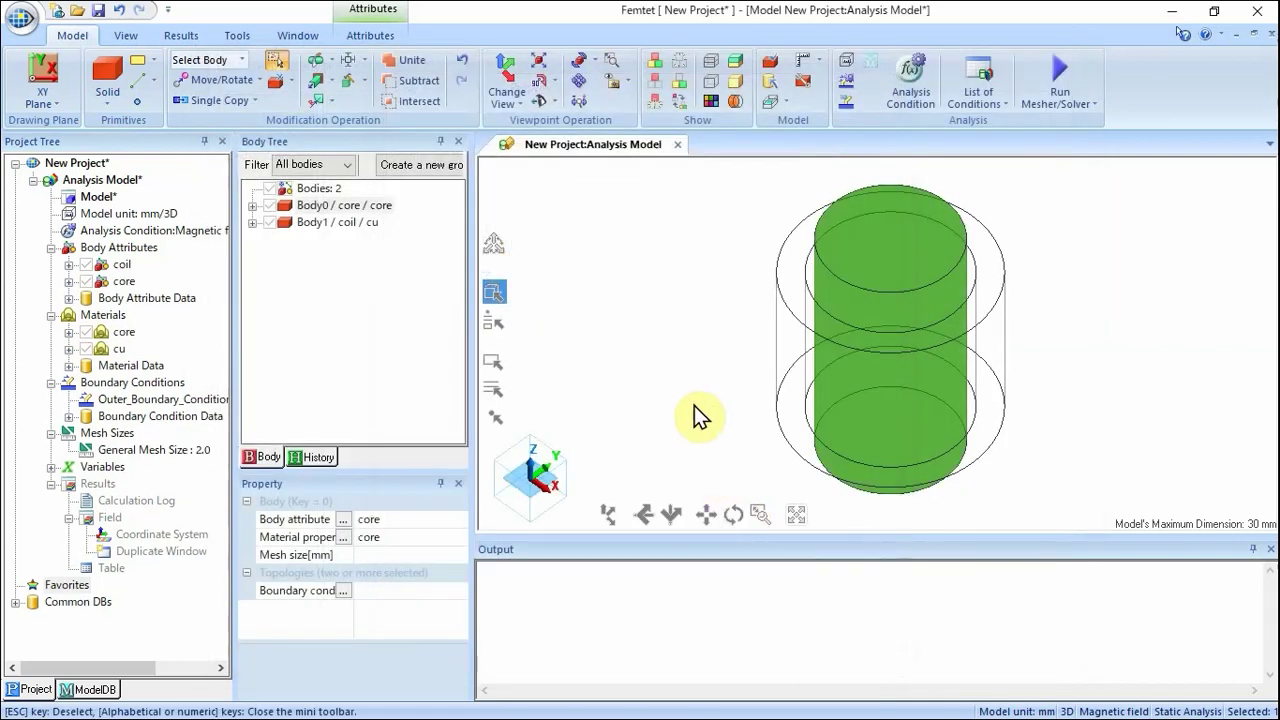
# Deselect the core and run the mesher and solver, yielding L1 = 5.40820619e-04 H
pyautogui.click(689, 401)
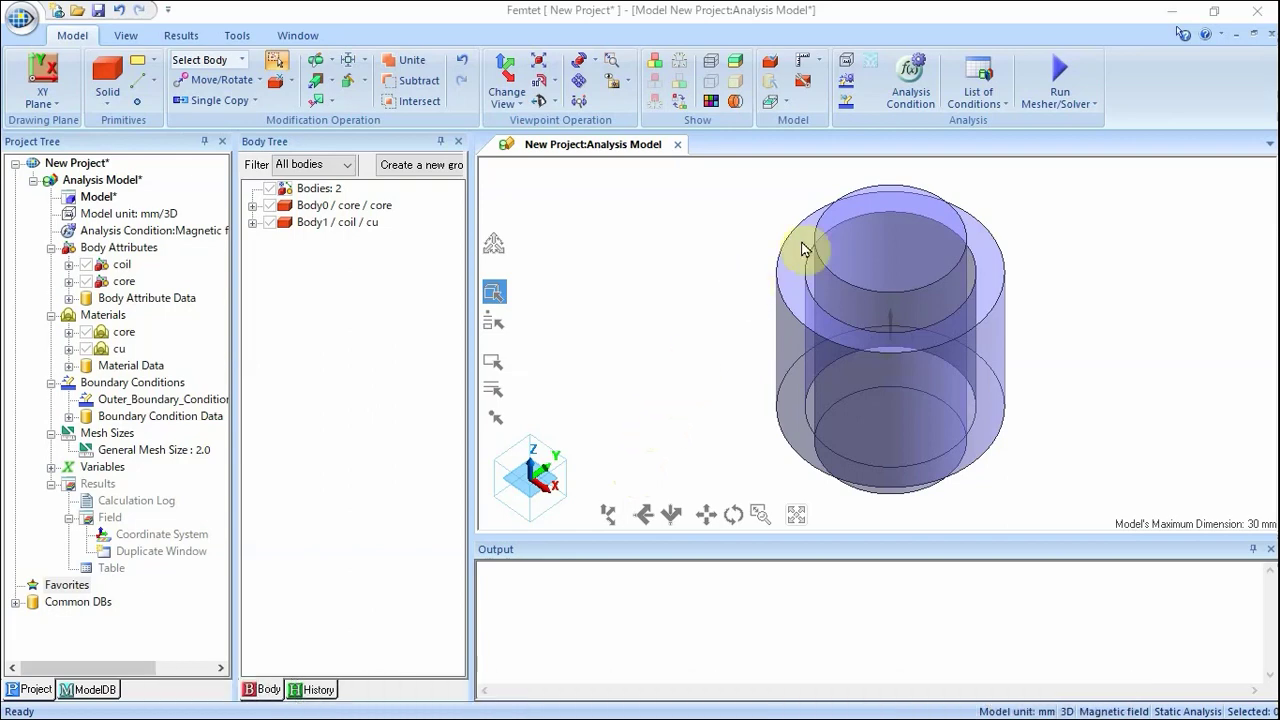
pyautogui.click(1057, 82)
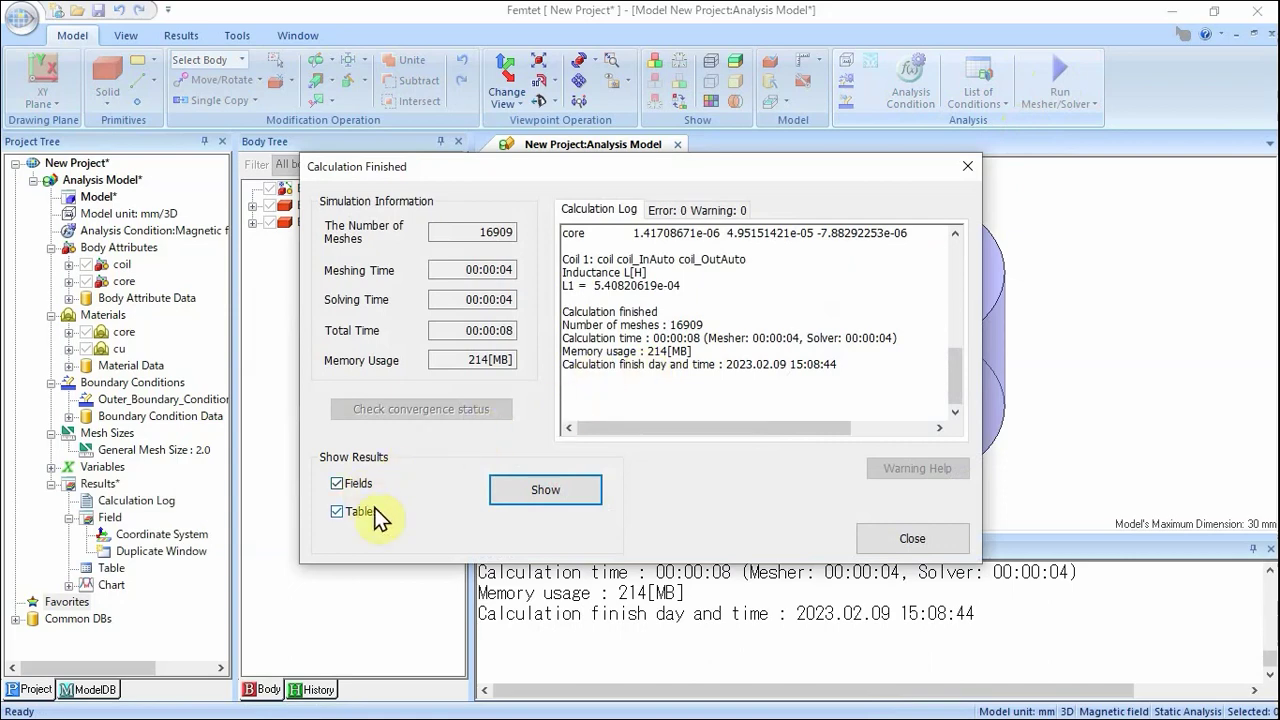
# Show field and table results, check inductance L1 = 5.4082e-4, then close the table
pyautogui.click(535, 487)
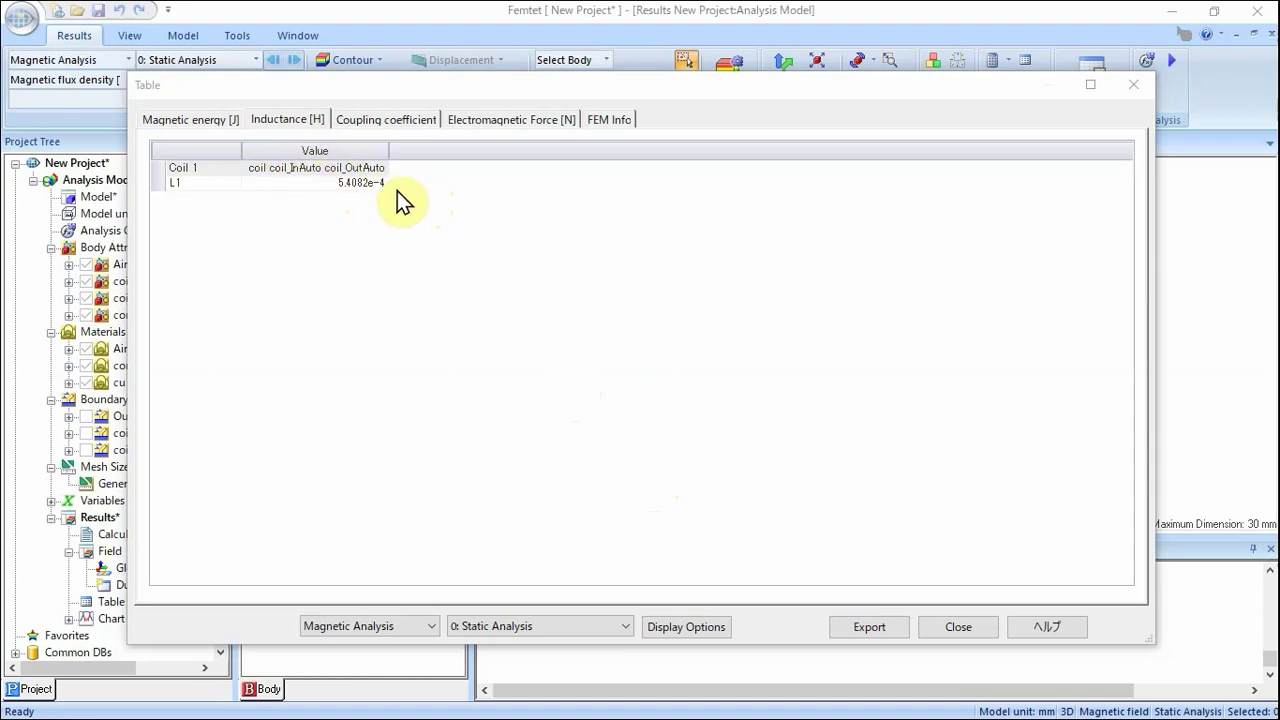
pyautogui.click(945, 625)
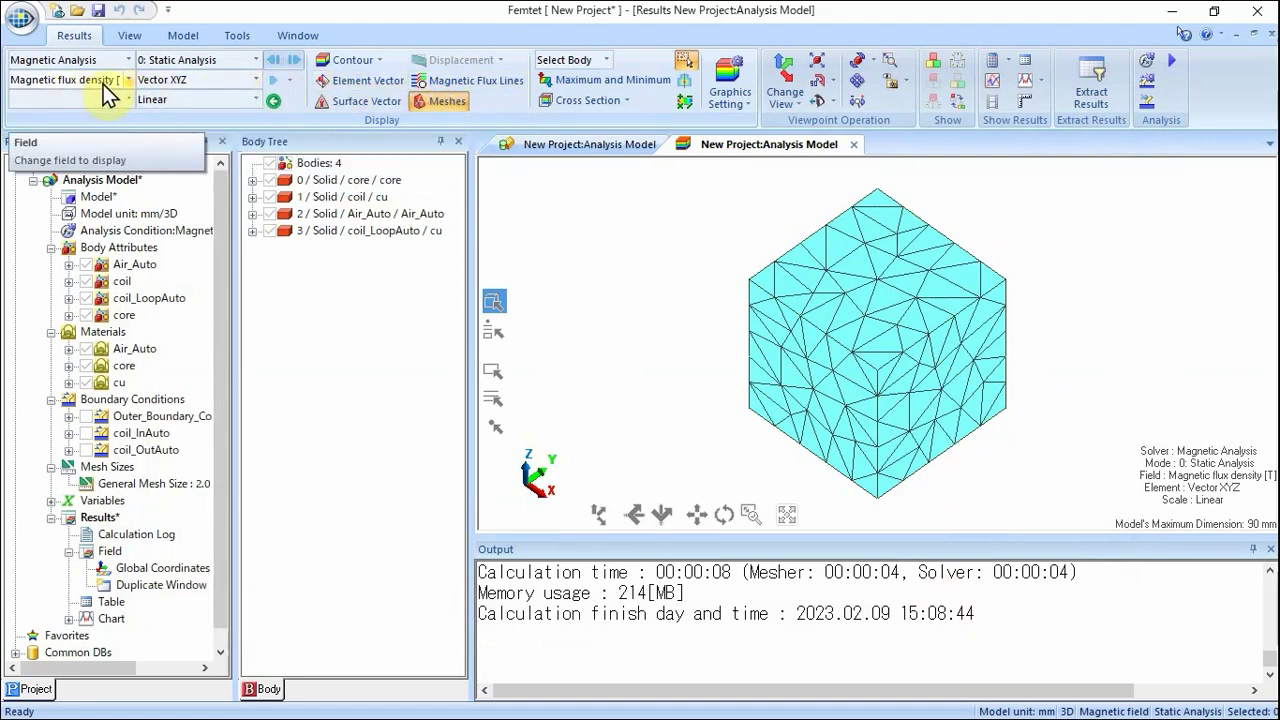
# Plot magnetic flux density as element vectors, zoomed in and orbited to view the cylinder's top
pyautogui.click(333, 82)
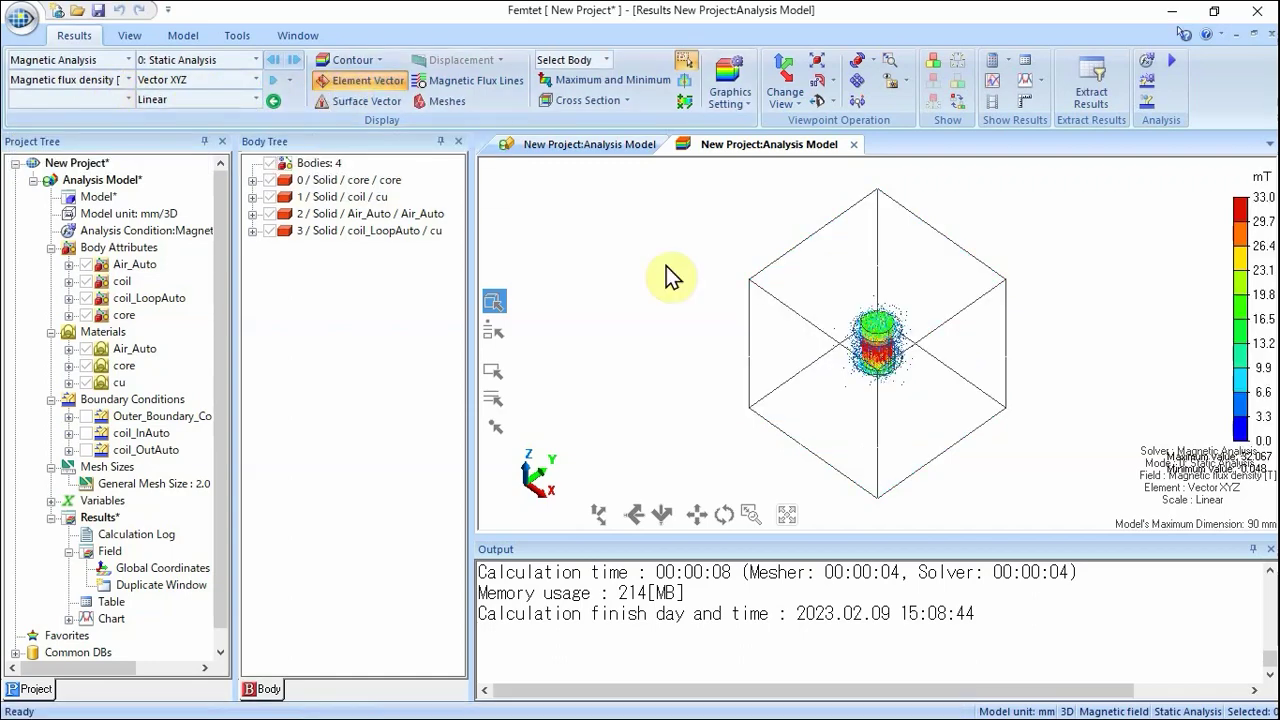
pyautogui.moveTo(906, 356)
pyautogui.scroll(5, 906, 356)
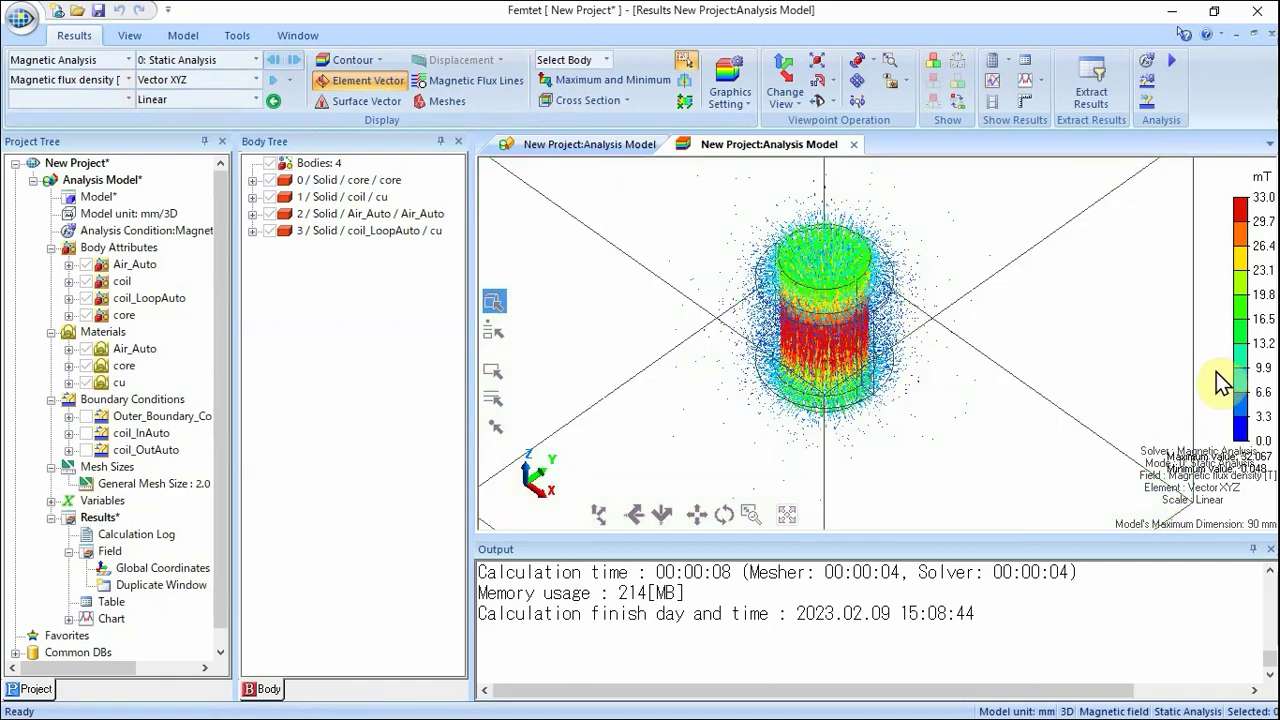
pyautogui.scroll(2, 1008, 313)
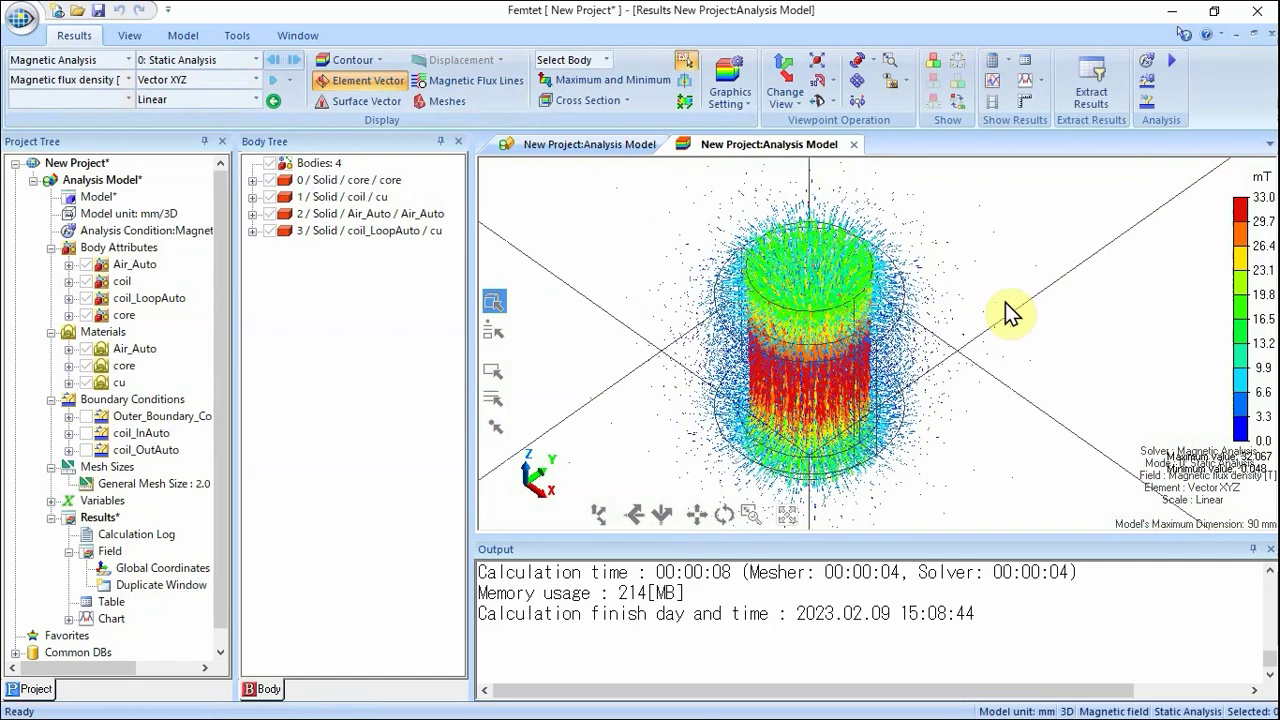
pyautogui.moveTo(1017, 314); pyautogui.dragTo(990, 152, button='right')
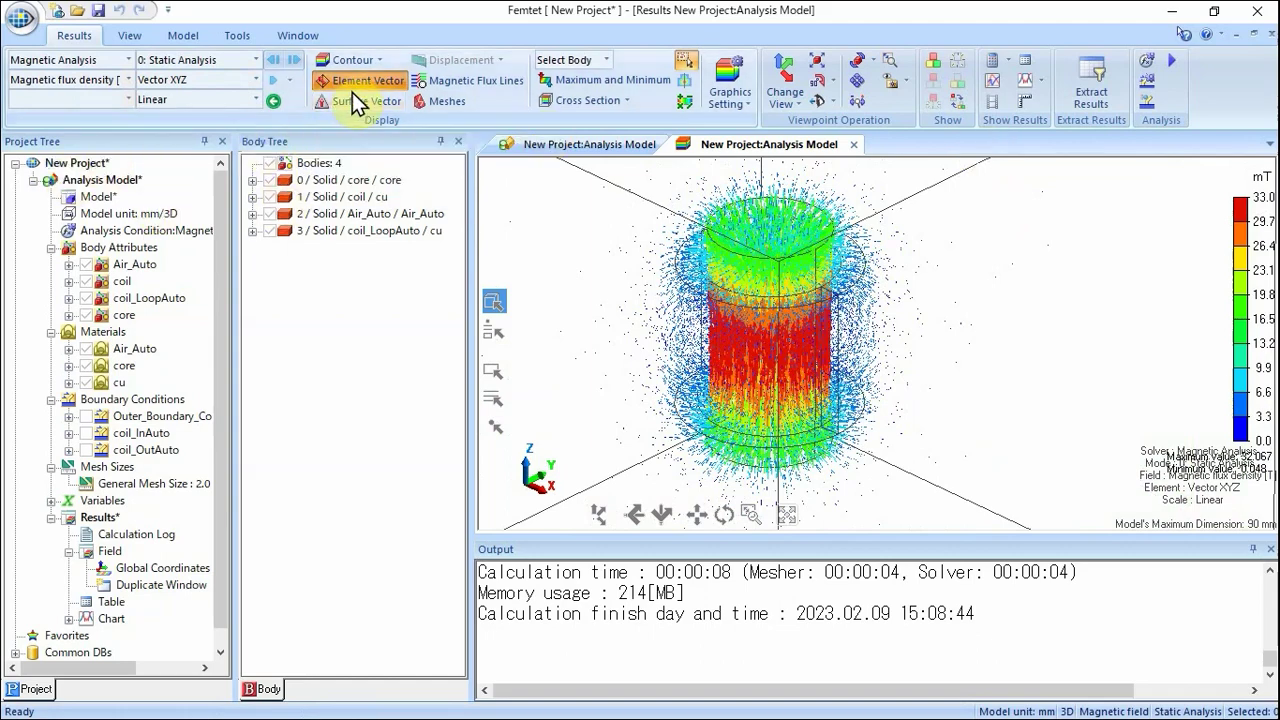
# Switch the vector plot to current density and bring up the application file menu
pyautogui.click(131, 82)
pyautogui.click(104, 145)
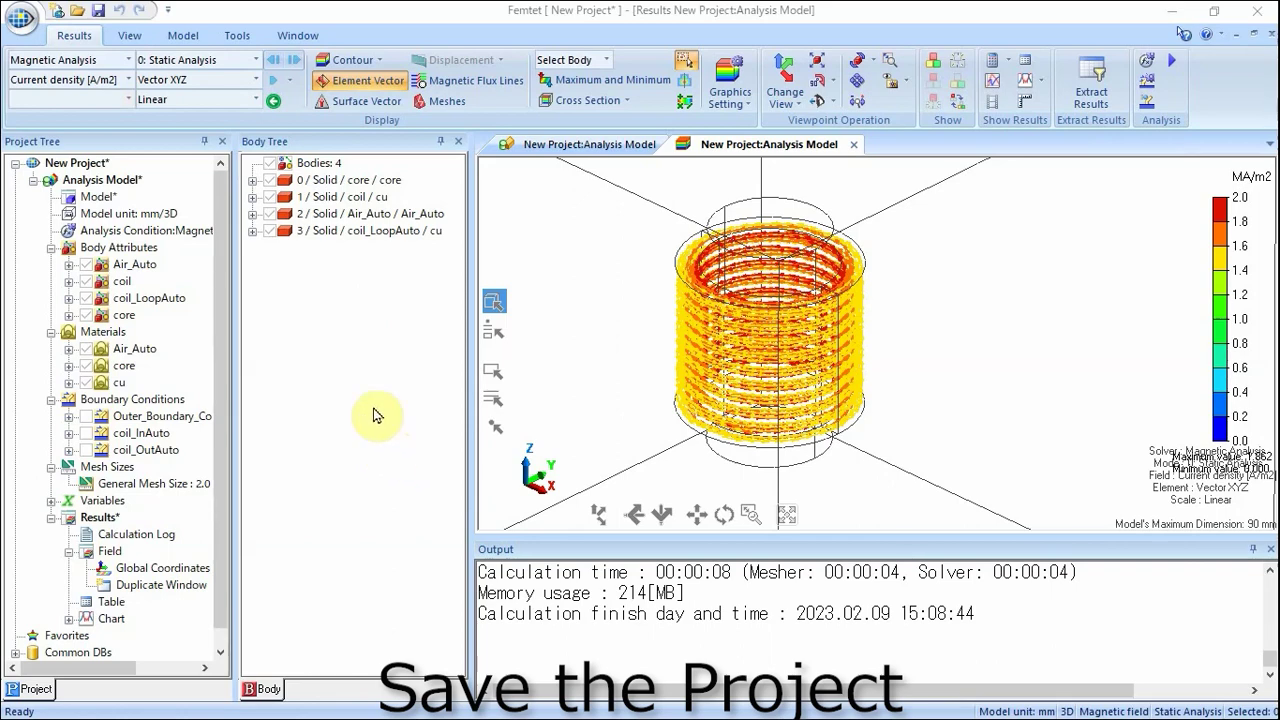
pyautogui.click(22, 20)
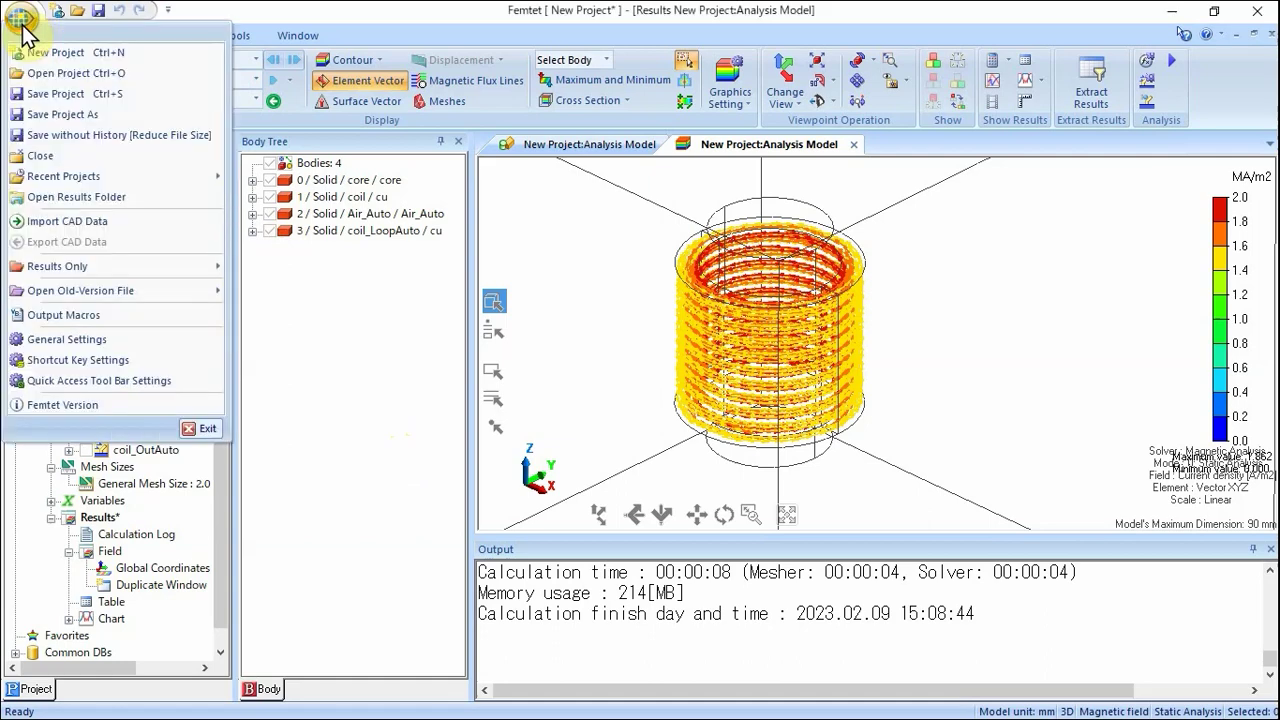